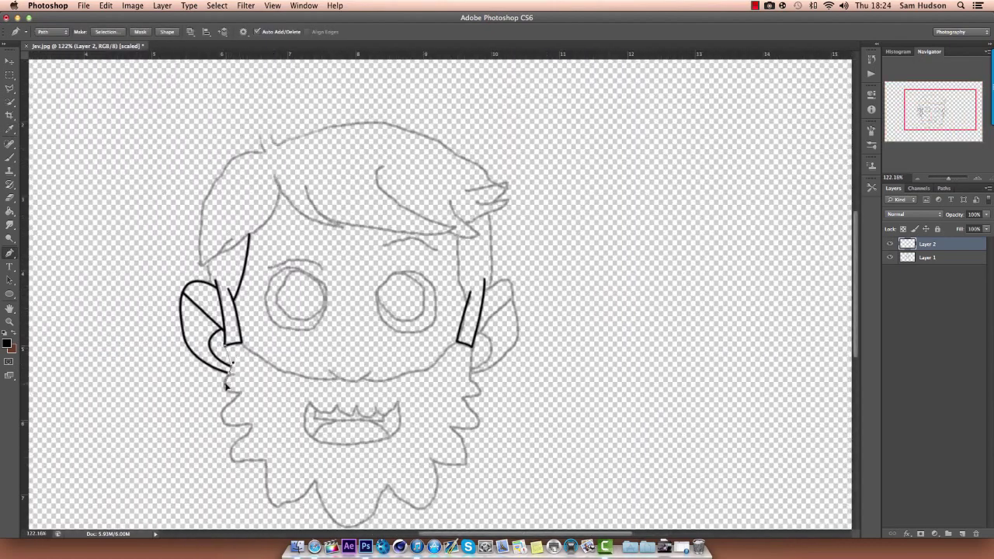
Stroke the right ear's short line, outer edge, diagonal line and inner curve in black
right_click(471, 378)
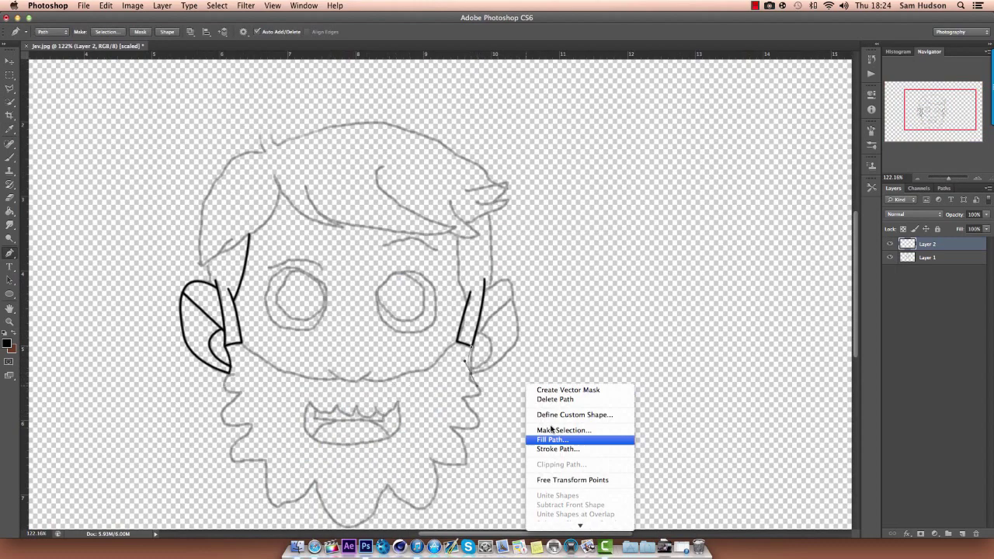
left_click(556, 448)
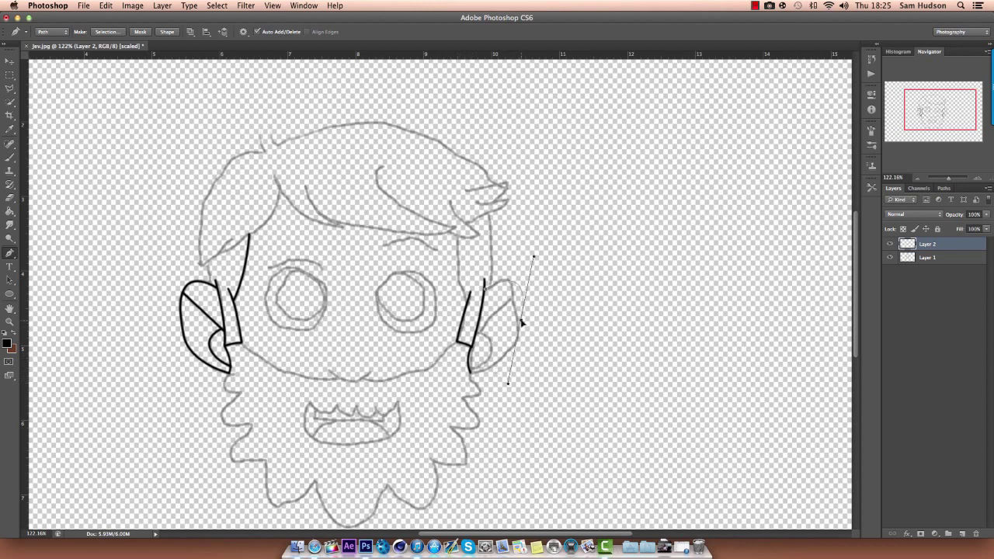
right_click(432, 375)
left_click(517, 445)
key("Return")
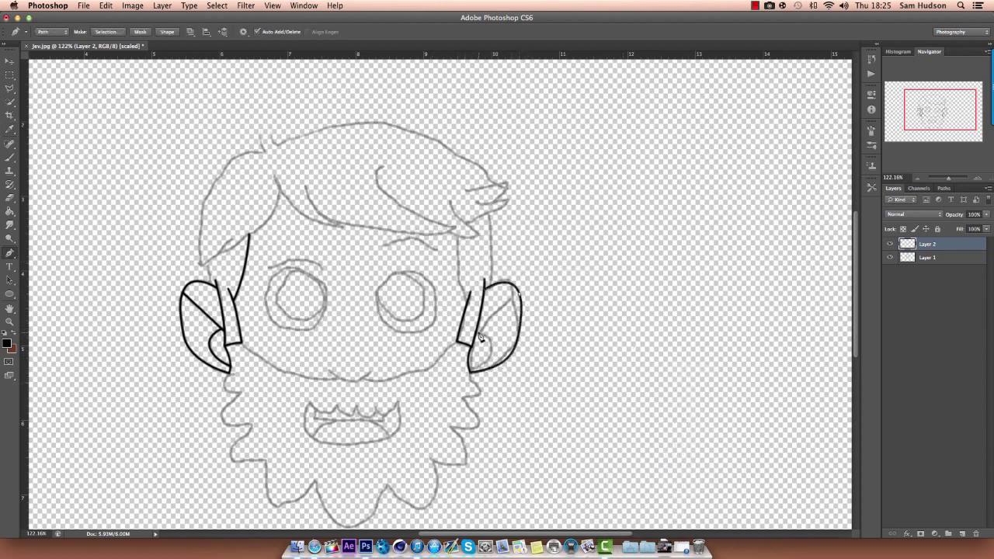
right_click(502, 332)
left_click(544, 403)
key("Return")
right_click(454, 371)
left_click(528, 441)
key("Return")
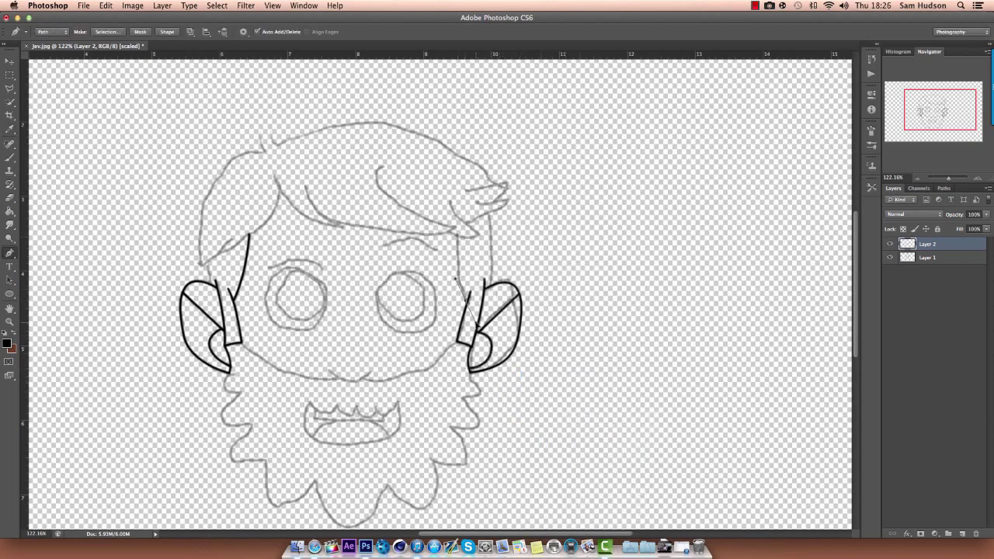
Stroke the right cheek line and both hair-side lines in black
right_click(544, 331)
left_click(575, 385)
key("Return")
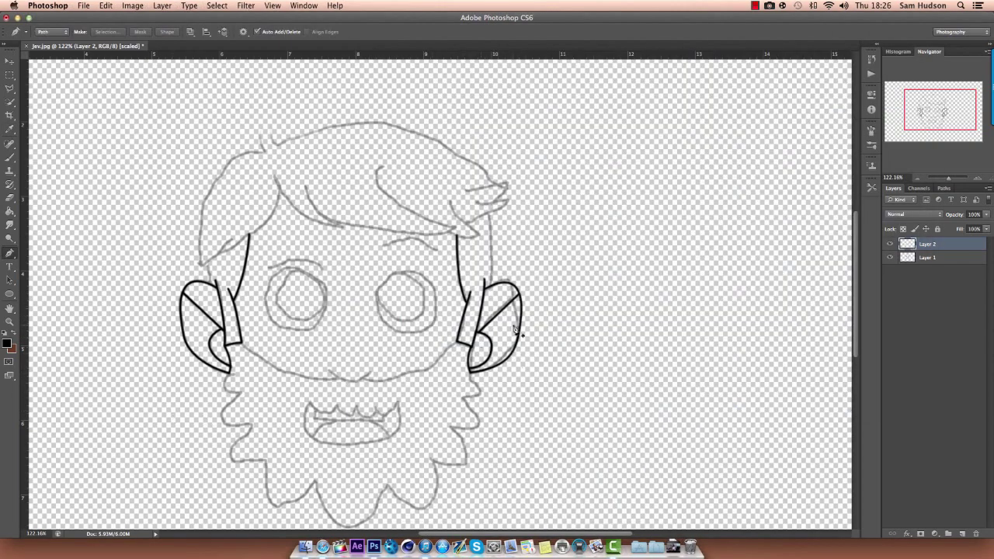
right_click(559, 334)
left_click(590, 388)
key("Return")
right_click(296, 296)
left_click(326, 361)
key("Return")
Shape and stroke the wavy beard outline in black to follow the sketch
scroll(243, 324, "down", 2)
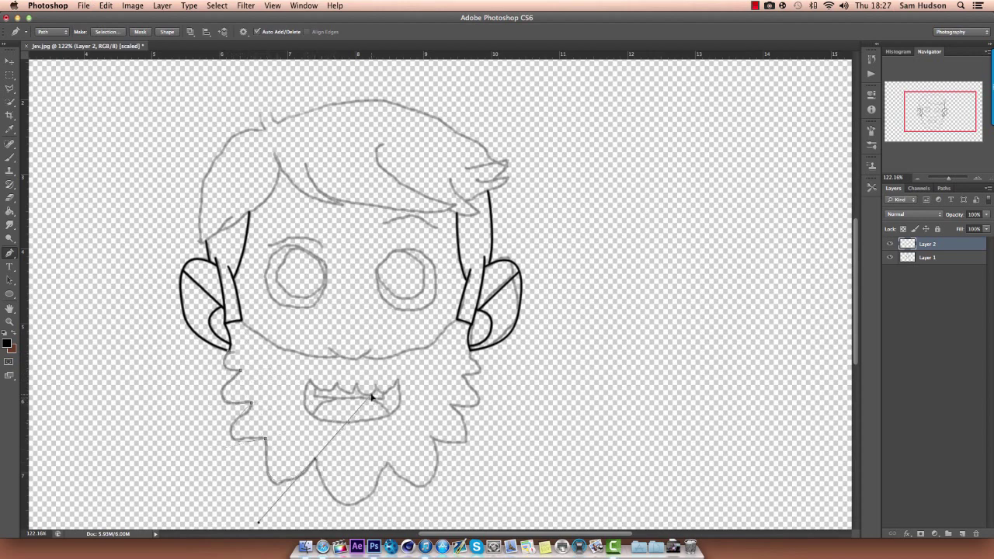
left_click_drag(439, 342, 408, 342)
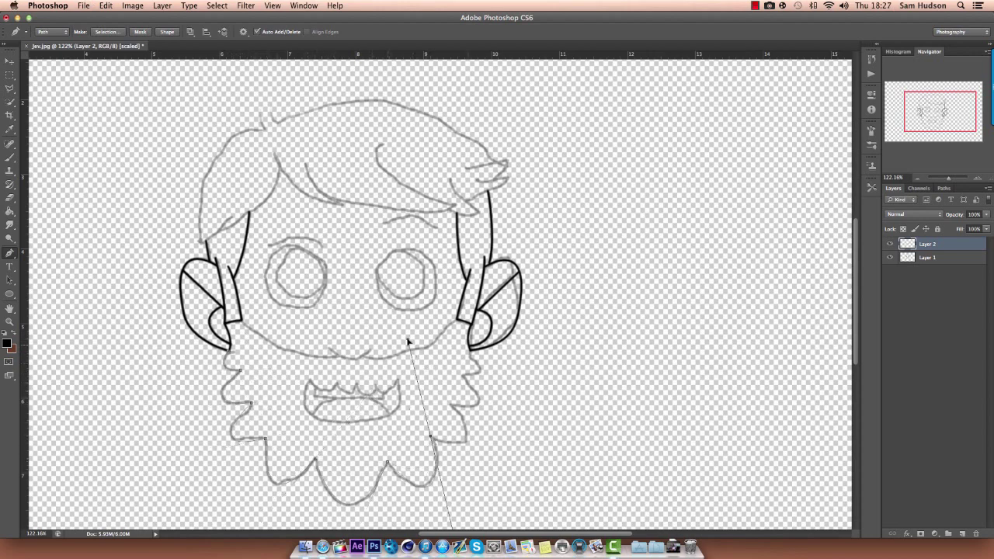
left_click(468, 349)
key("Return")
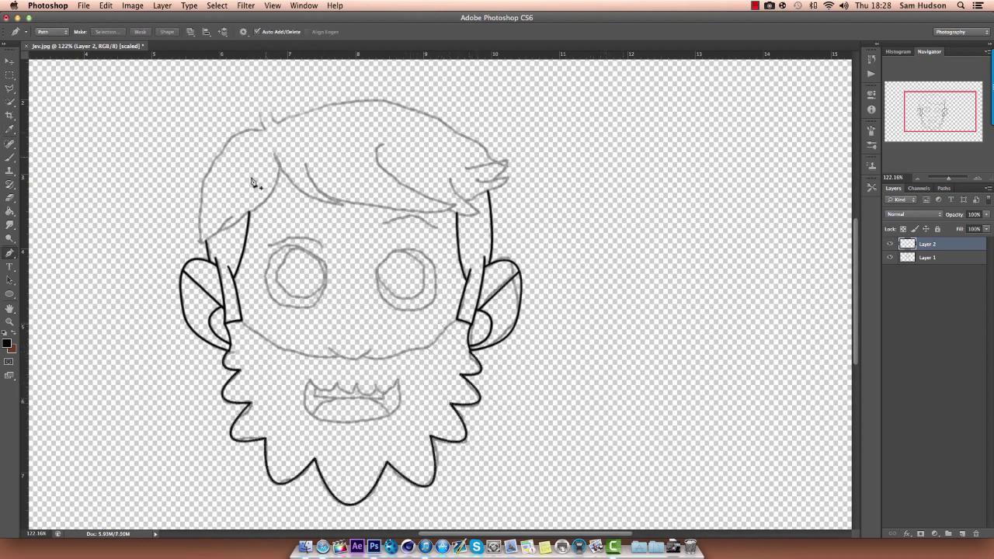
Ink the left hair contour and the strand above the left ear in black
left_click(264, 128)
left_click_drag(200, 243, 221, 375)
right_click(286, 131)
left_click(318, 200)
key("Return")
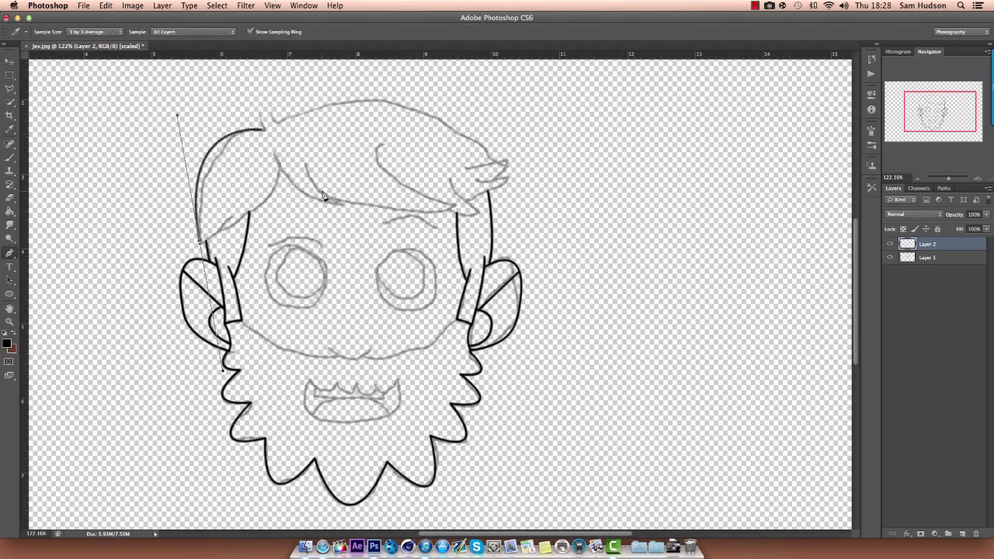
right_click(221, 210)
left_click(256, 299)
key("Return")
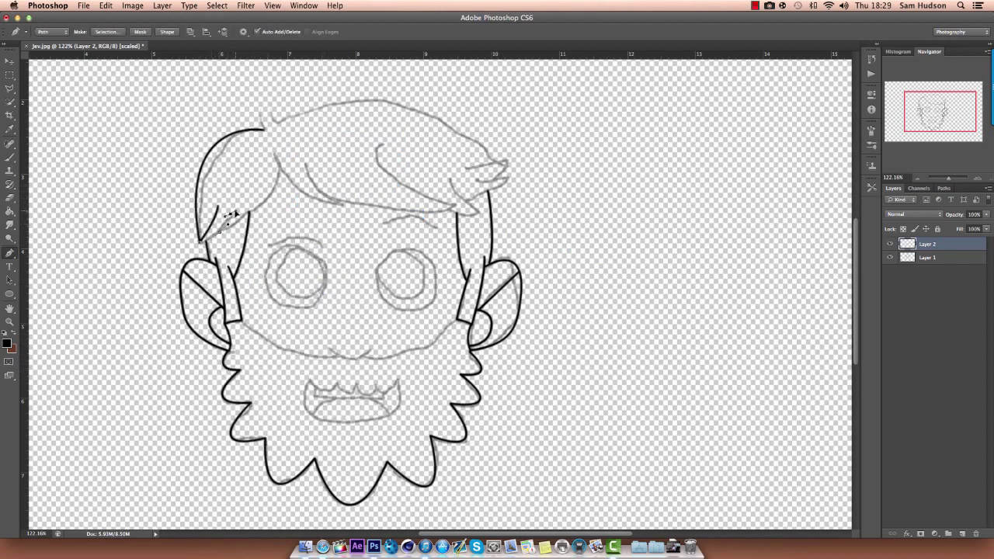
Delete a stray short path, then ink a short hair strand and the fringe curve
right_click(266, 247)
left_click(280, 260)
right_click(304, 222)
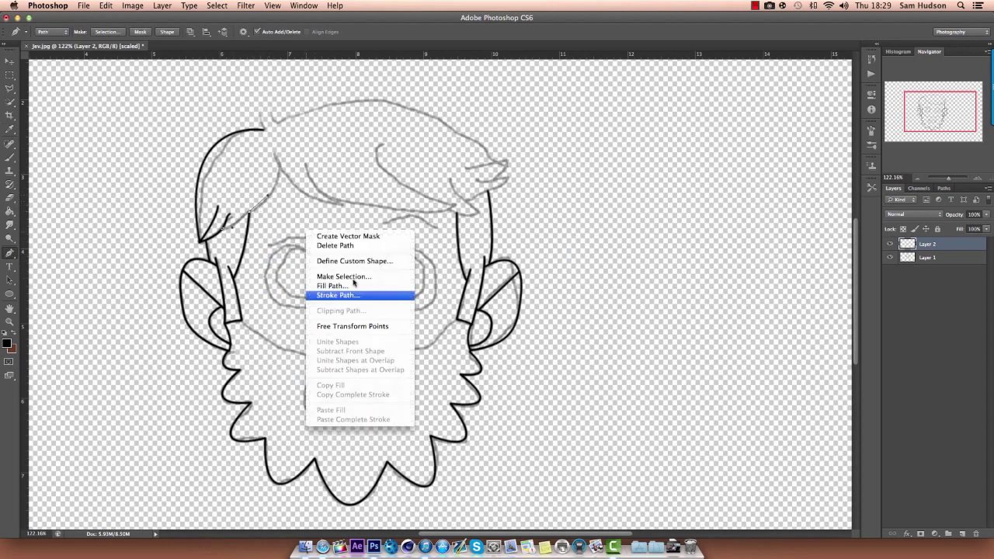
left_click(350, 282)
key("Return")
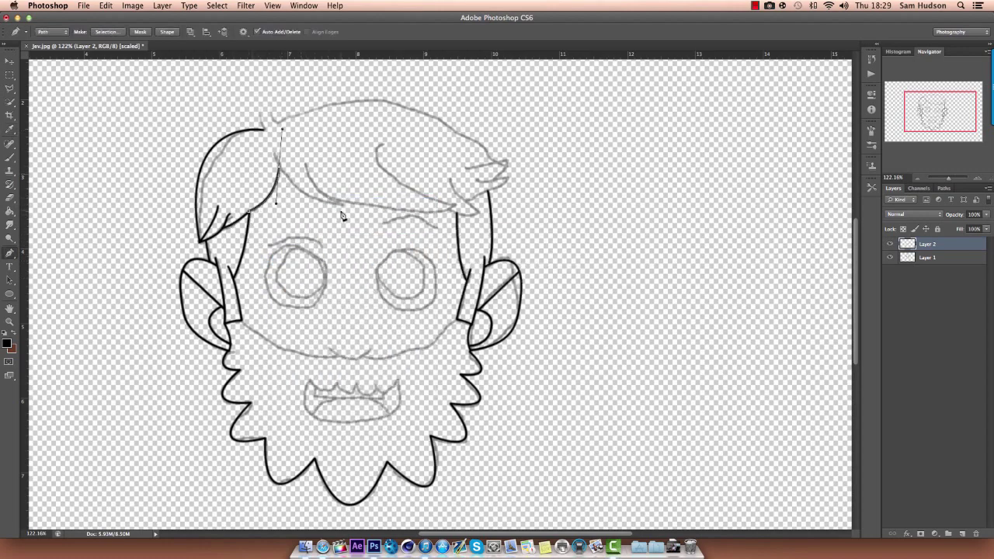
left_click(342, 206)
key("b")
key("Return")
key("p")
Ink two more hair strands in black, discarding a stray path segment
right_click(388, 195)
left_click(419, 210)
left_click(405, 232)
left_click(500, 175)
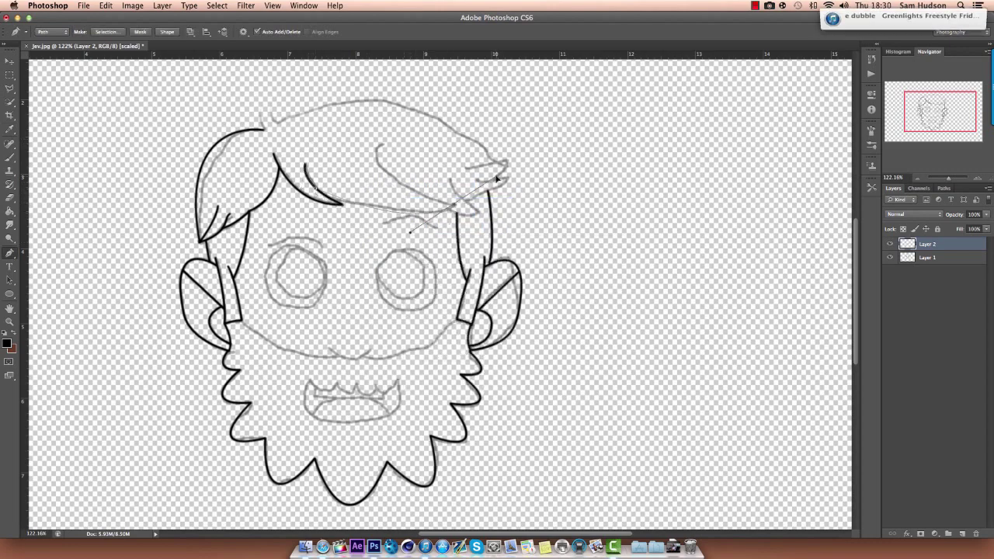
right_click(479, 221)
key("Escape")
right_click(462, 185)
left_click(489, 211)
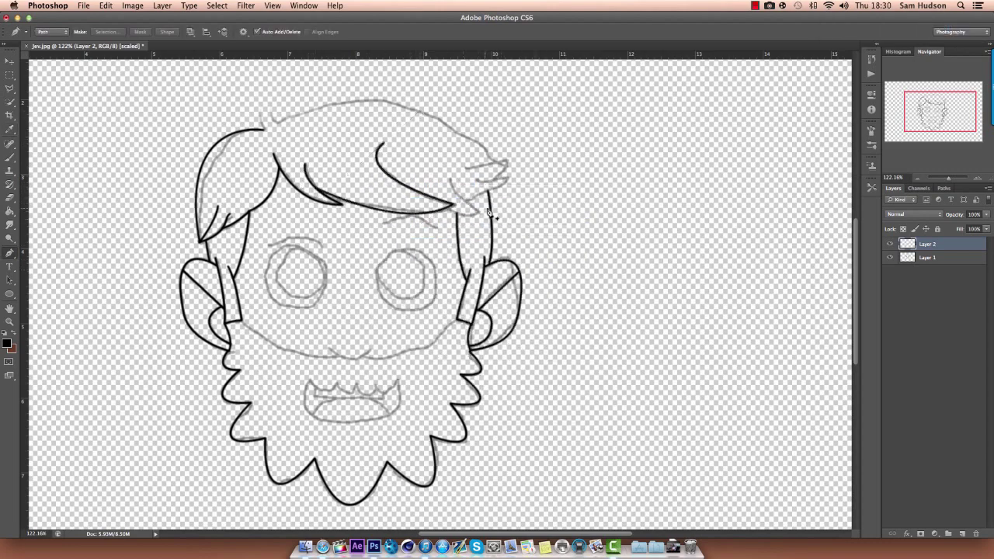
Ink the short strands at the hair tips in black
left_click(462, 221)
left_click(495, 203)
right_click(535, 211)
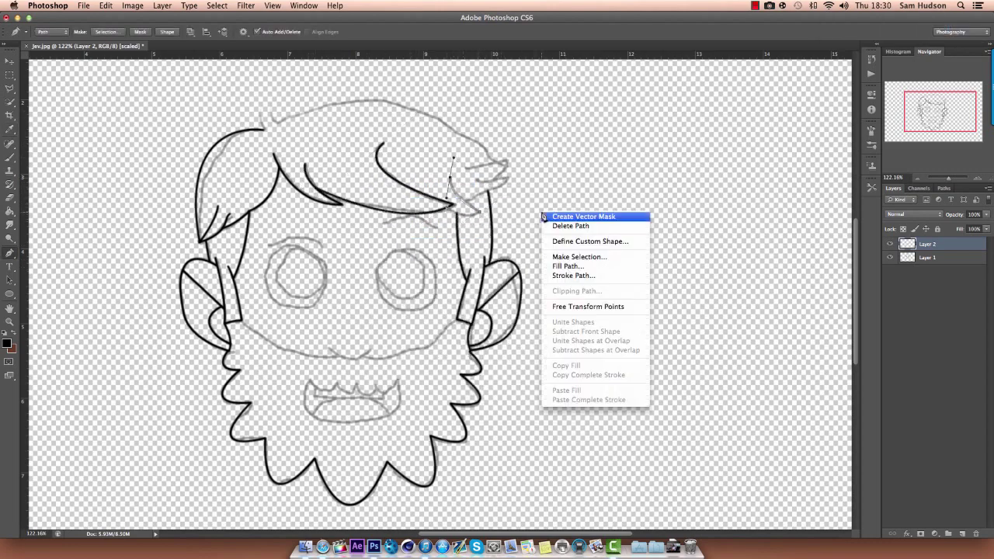
left_click(559, 284)
right_click(583, 240)
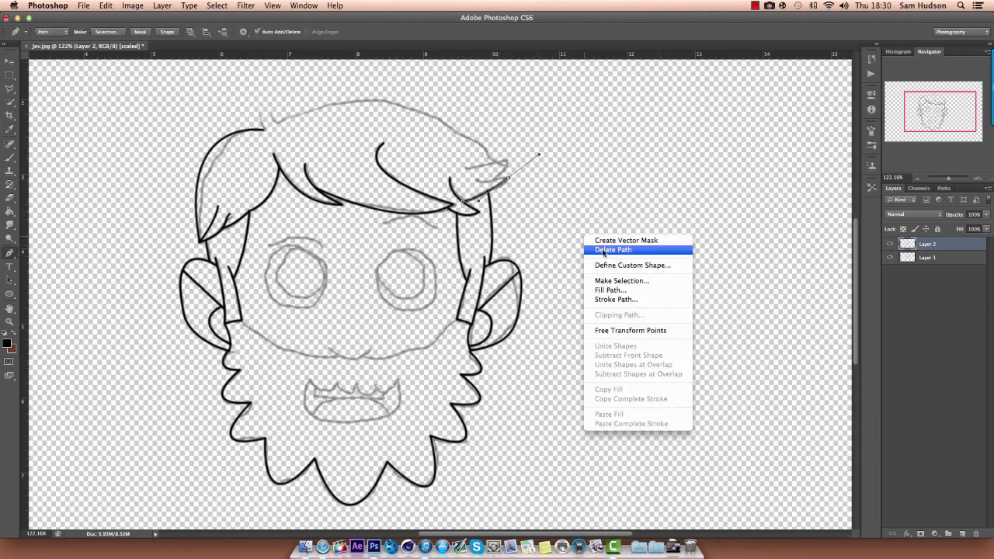
left_click(609, 303)
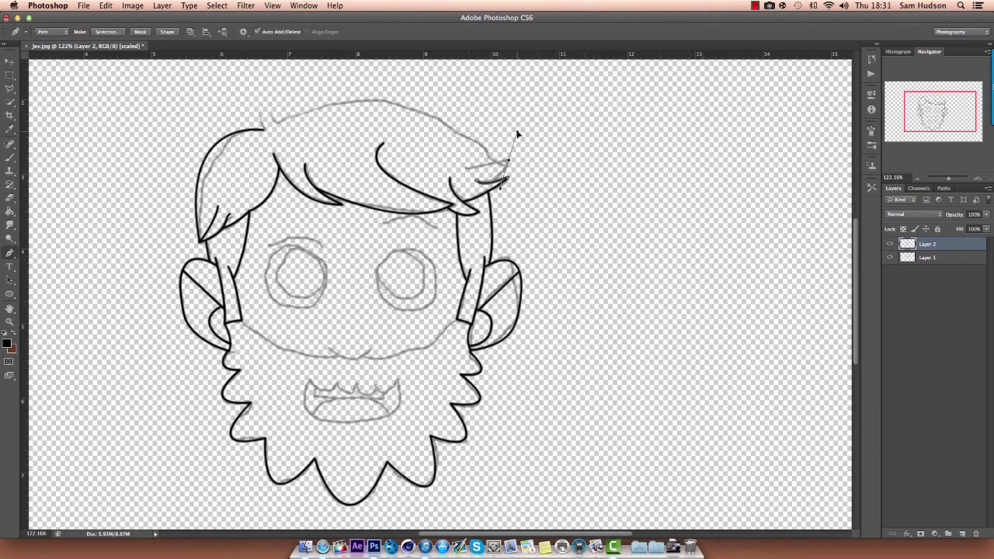
left_click(461, 163)
right_click(567, 207)
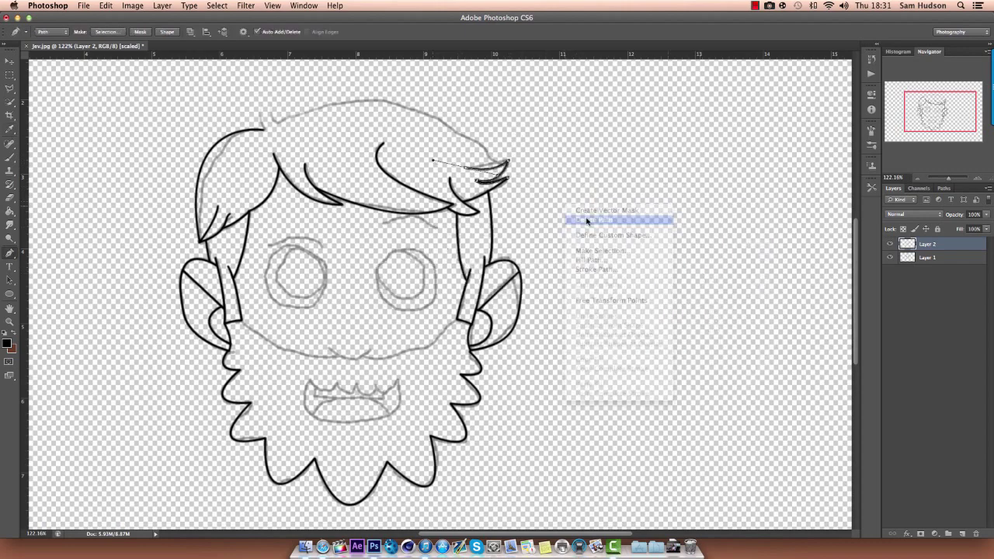
left_click(594, 272)
Trace and stroke the curved top edge of the hair in black
left_click_drag(273, 122, 151, 189)
right_click(319, 113)
left_click(349, 177)
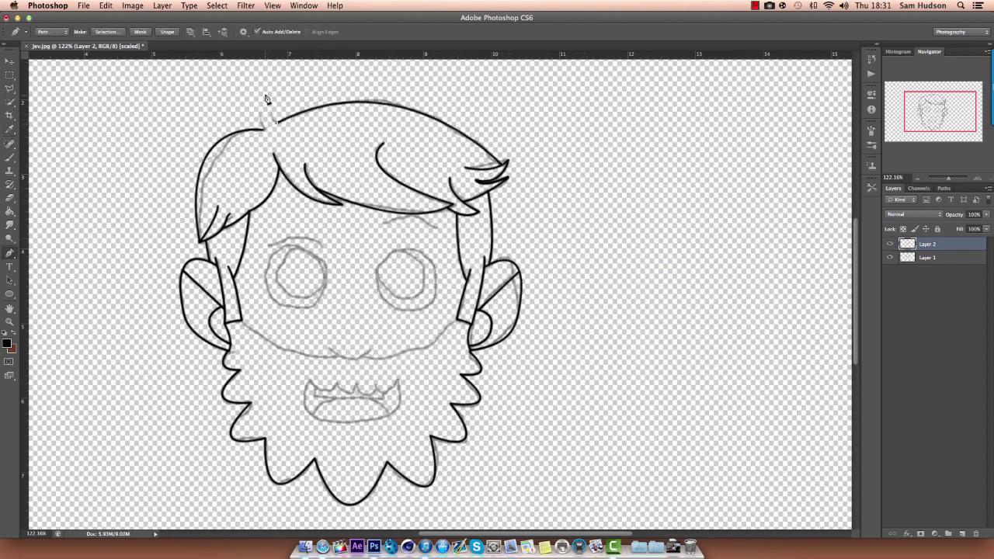
Stroke the cowlick and the teeth paths in black
right_click(312, 147)
left_click(341, 210)
right_click(332, 332)
left_click(362, 395)
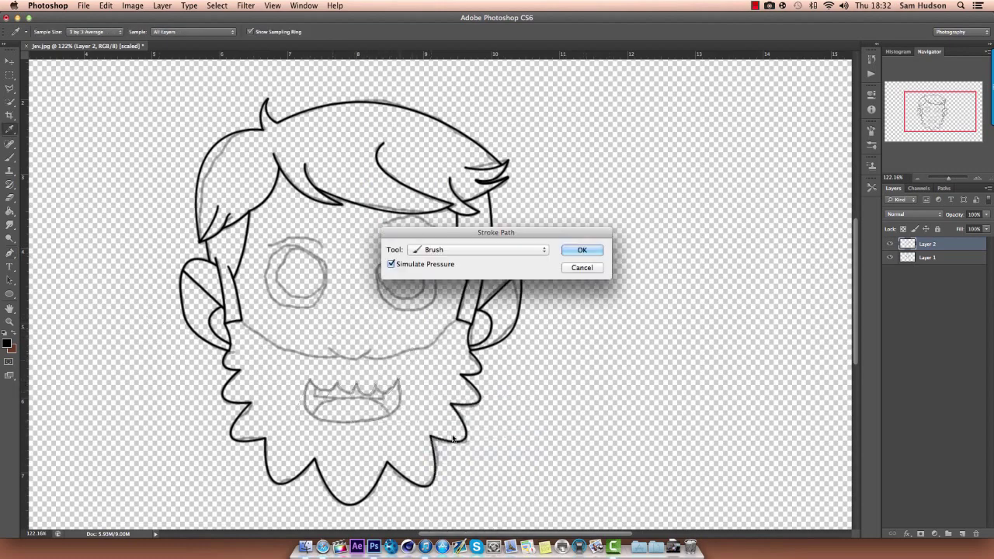
key("Return")
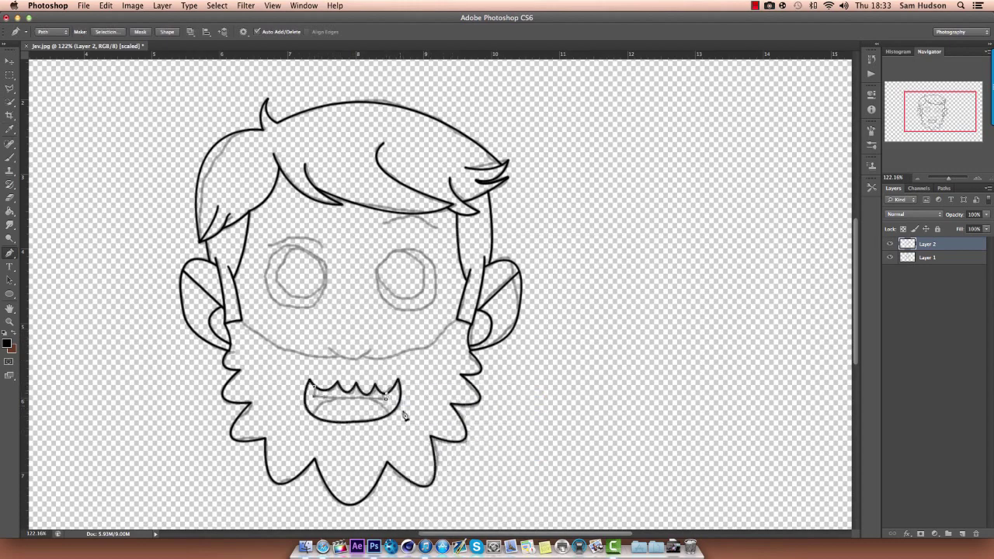
key("Return")
Stroke the mouth outline in black and check the brush settings
key("Return")
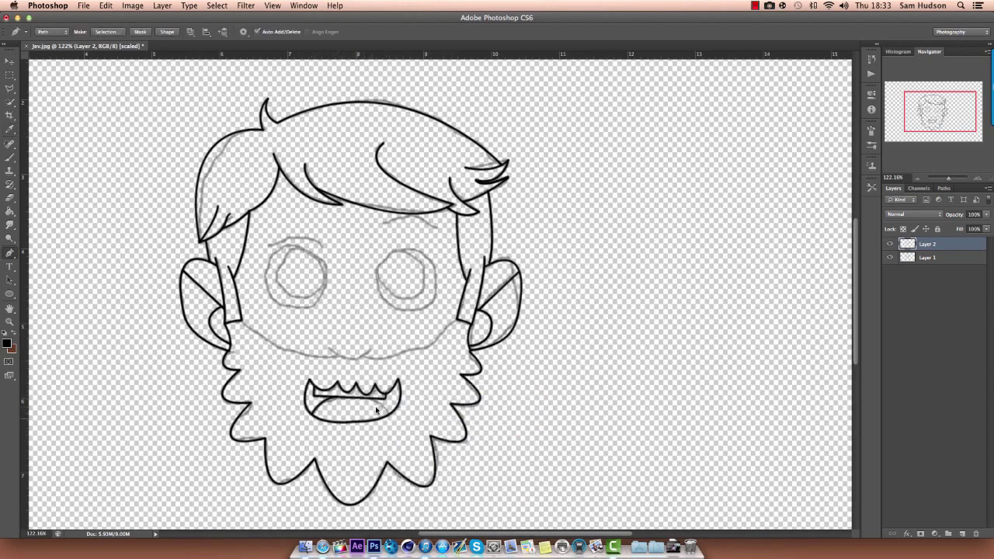
right_click(400, 428)
left_click(461, 472)
key("Return")
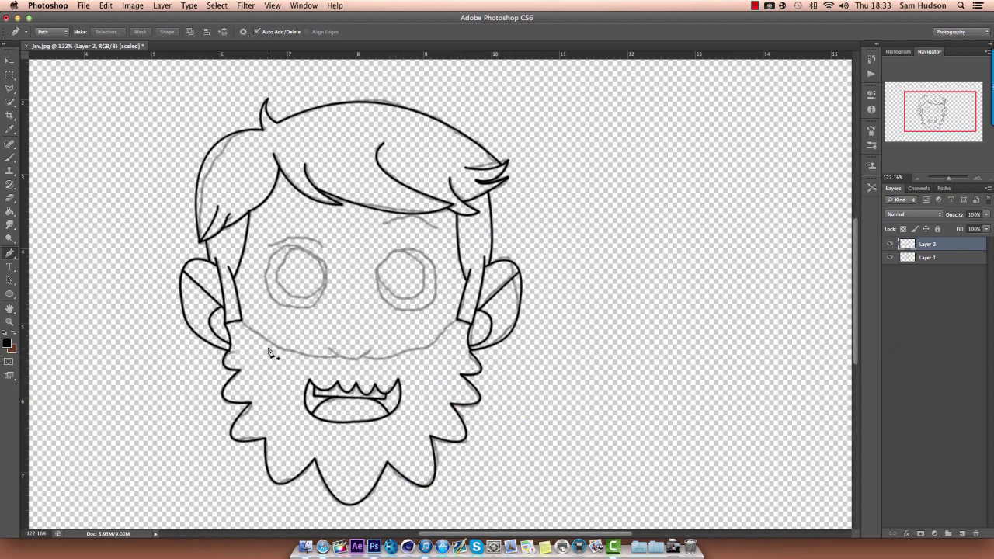
key("b")
key("F5")
left_click(9, 253)
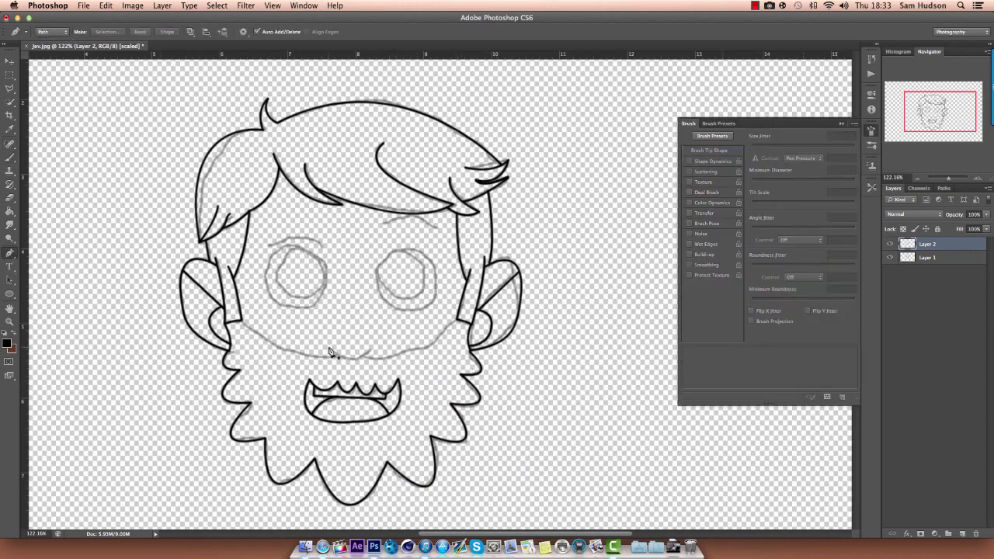
Stroke the nose line in black and hide the brush settings
right_click(381, 344)
left_click(433, 420)
key("Return")
key("b")
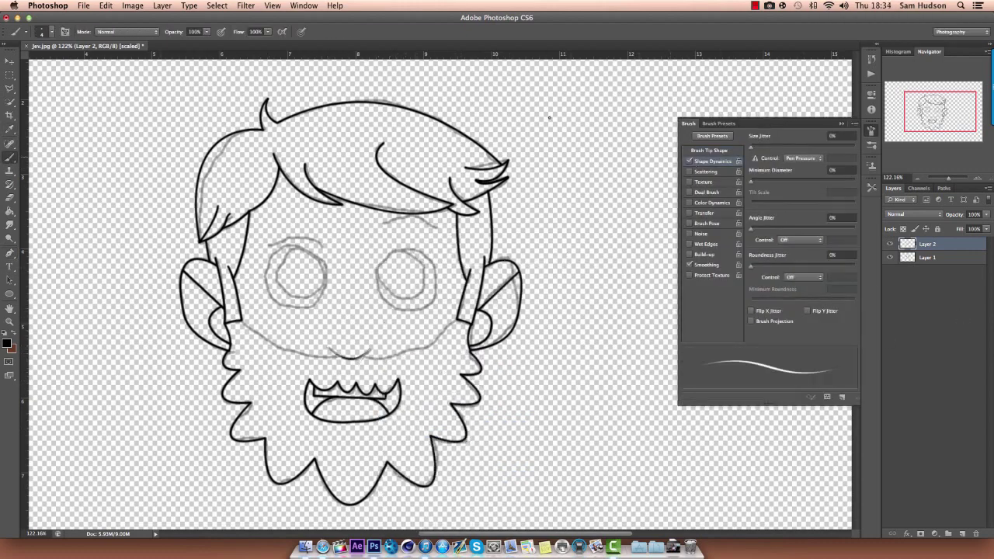
key("F5")
key("p")
scroll(233, 322, "up", 5)
Trace and stroke the left and right jaw lines in black
left_click(217, 311)
left_click_drag(466, 392, 611, 371)
right_click(503, 417)
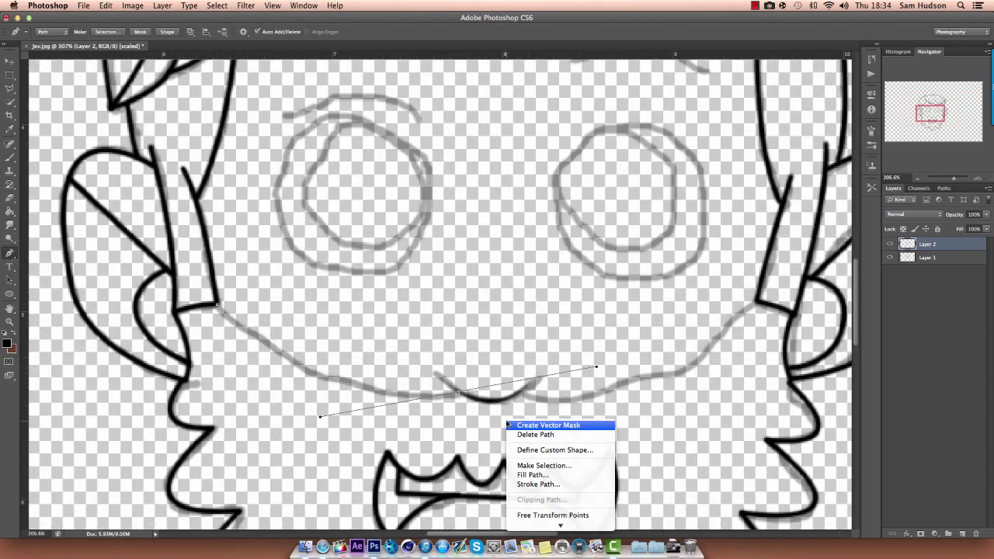
left_click(533, 494)
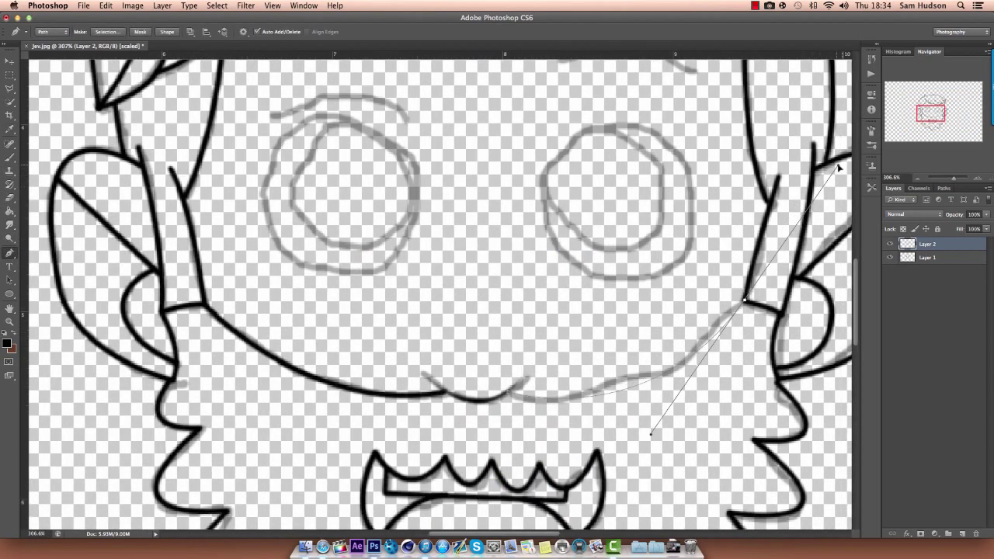
right_click(651, 376)
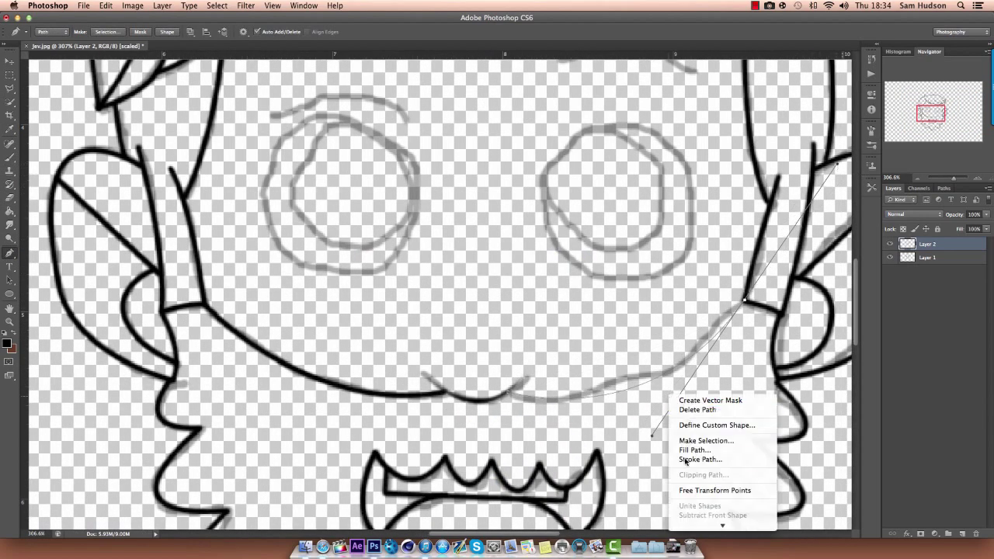
left_click(698, 455)
Add a new layer for the eyes
scroll(697, 386, "down", 5)
scroll(696, 386, "right", 5)
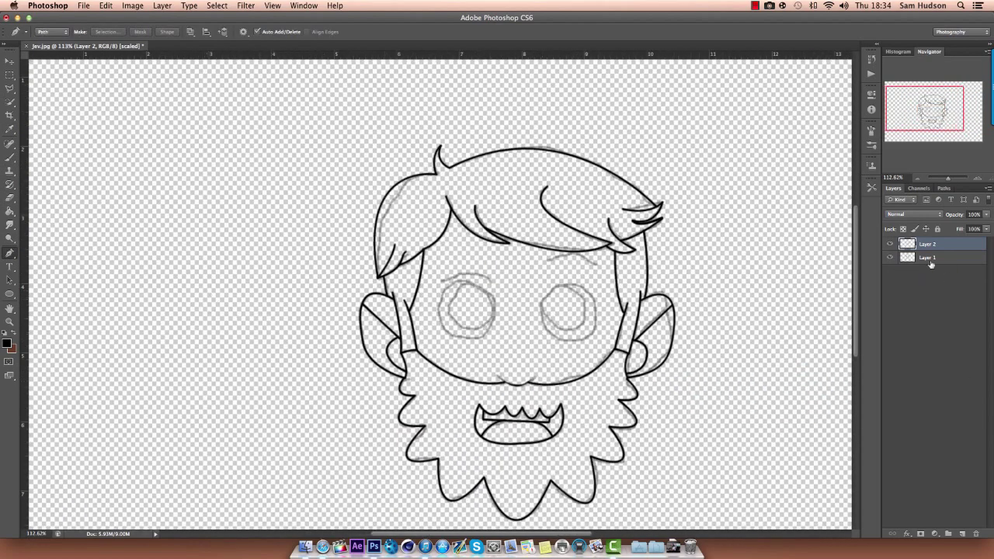
key("ctrl+shift+alt+n")
Draw a black ellipse shape over the left eye and hide the rulers
key("u")
mouse_move(439, 301)
left_mouse_down()
mouse_move(466, 309)
mouse_move(470, 339)
mouse_move(486, 332)
mouse_move(465, 324)
left_mouse_up()
key("v")
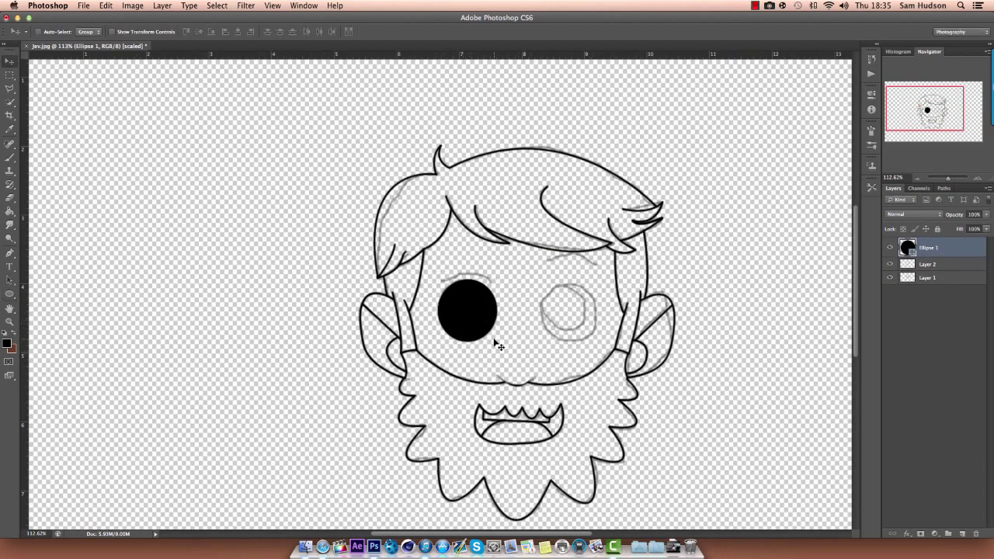
key("ctrl+r")
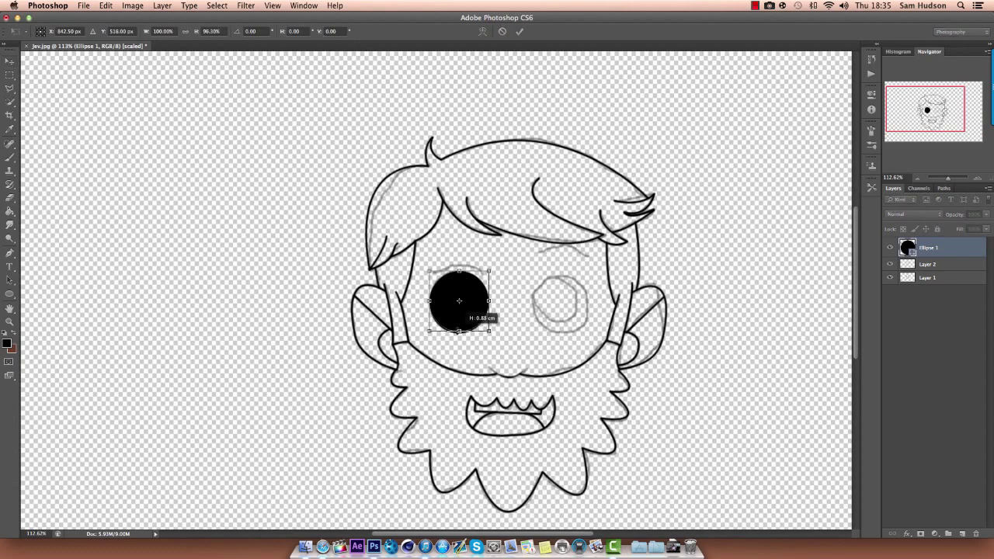
right_click(945, 244)
Duplicate the circle with a white Color Overlay and shrink it to about 92%
key("ctrl+j")
double_click(963, 247)
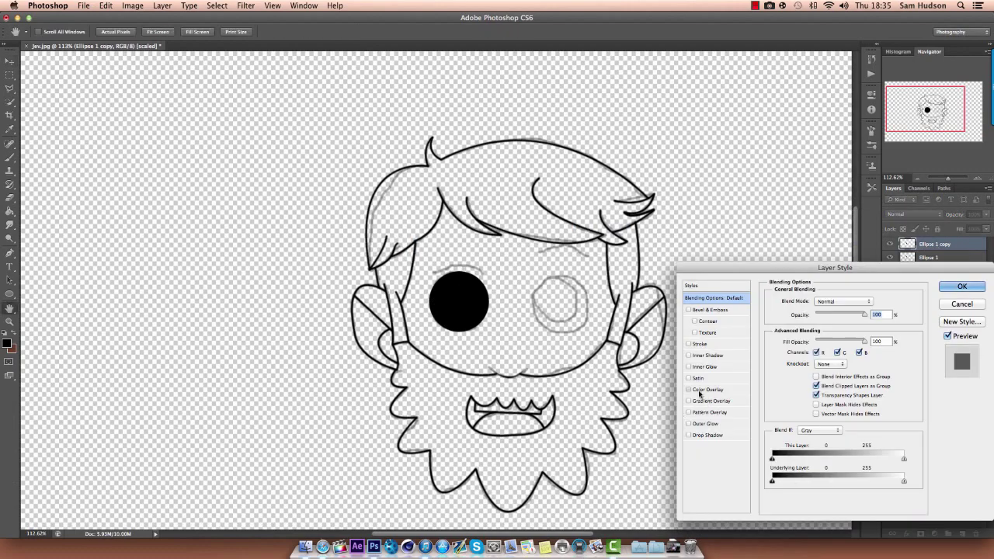
left_click(703, 391)
key("Return")
key("ctrl+t")
left_click_drag(490, 332, 488, 329)
key("Return")
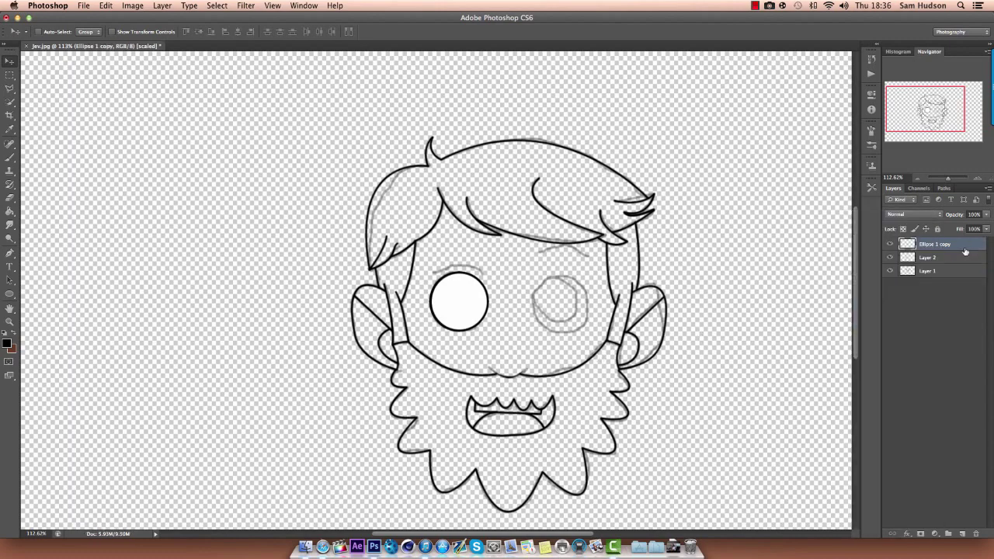
Make a smaller black circle inside the eye, nudged slightly lower
key("Return")
key("Return")
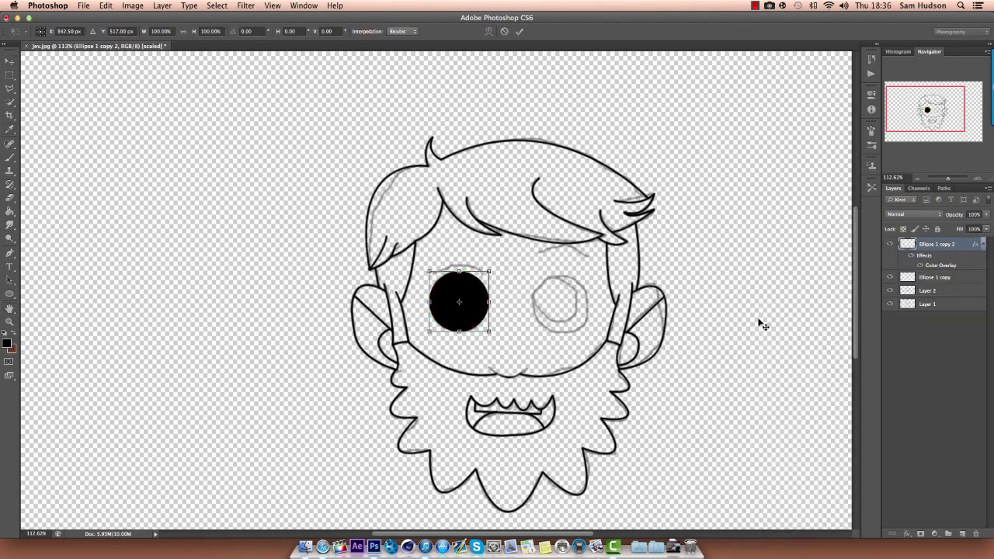
key("ctrl+t")
left_click_drag(488, 329, 480, 309)
key("Return")
left_click_drag(600, 320, 597, 326)
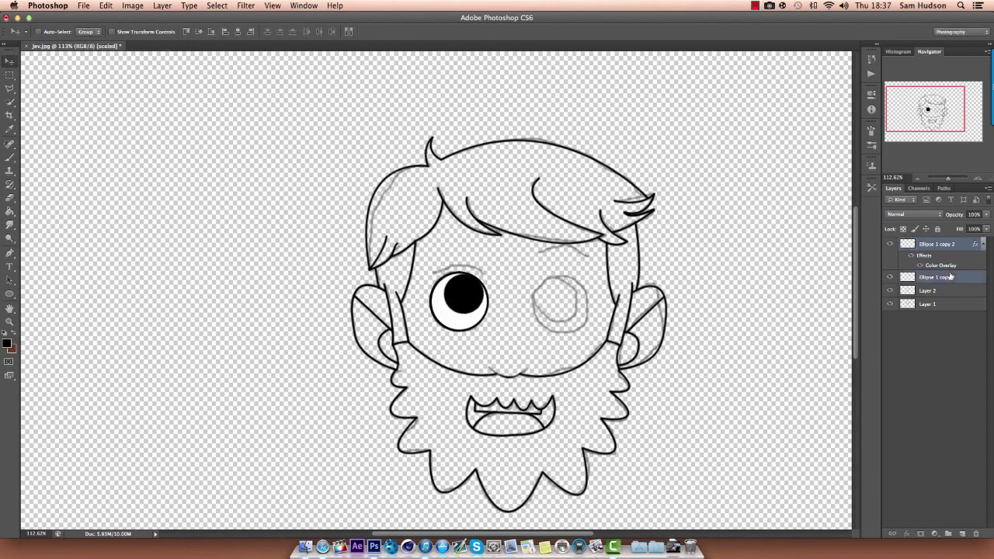
Duplicate the inner circle layer and give the copy a brown Color Overlay for the iris
right_click(950, 277)
left_click(901, 239)
key("Return")
double_click(963, 243)
left_click(707, 389)
left_click(870, 326)
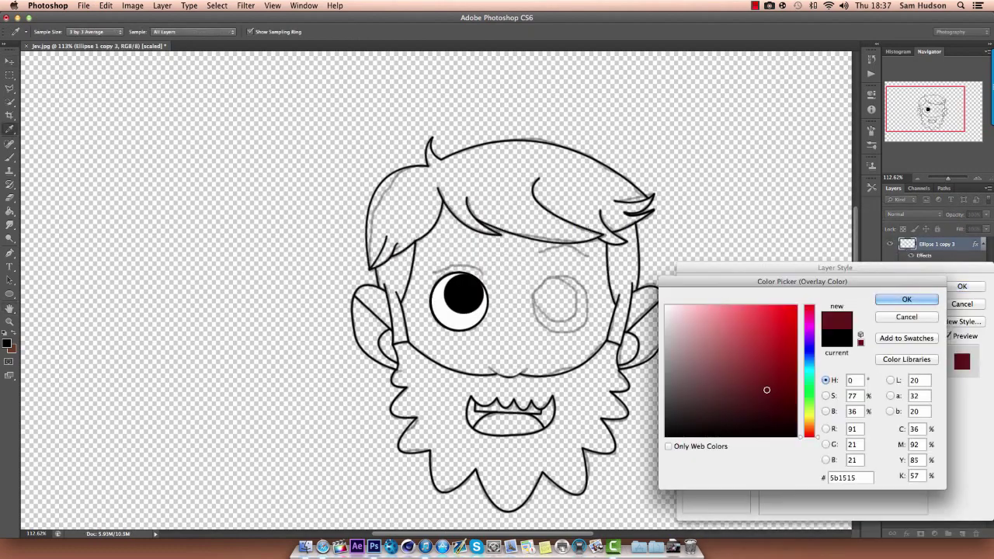
left_click(750, 381)
left_click(894, 297)
left_click(959, 286)
Shade the iris with a Multiply Gradient Overlay and enlarge it slightly
right_click(955, 244)
left_click(899, 216)
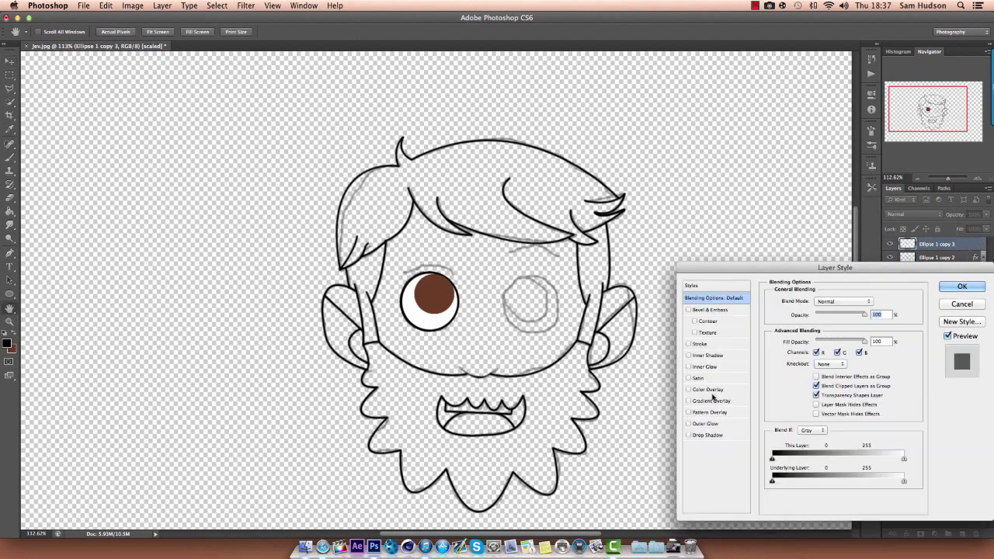
left_click(711, 401)
left_click(831, 302)
left_click(838, 343)
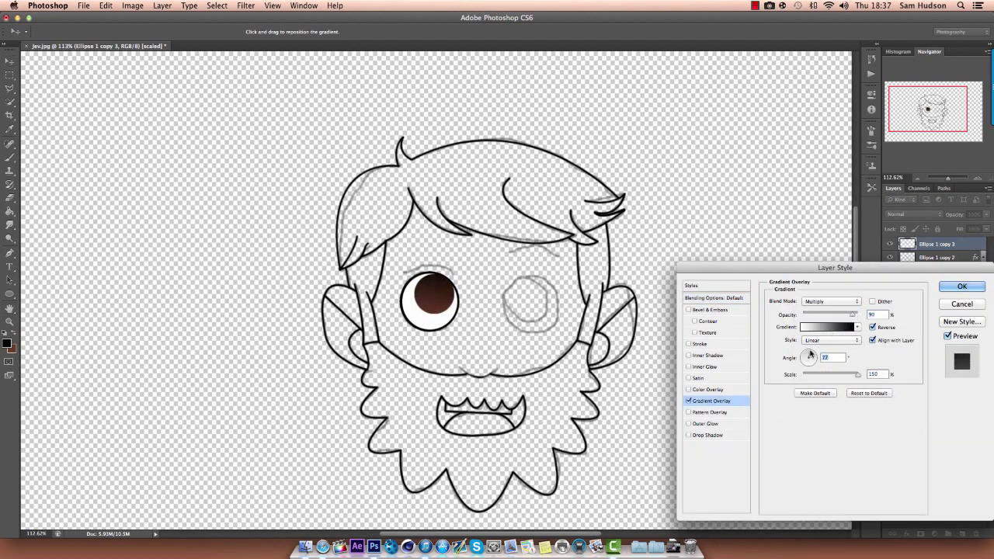
left_click(971, 287)
key("ctrl+t")
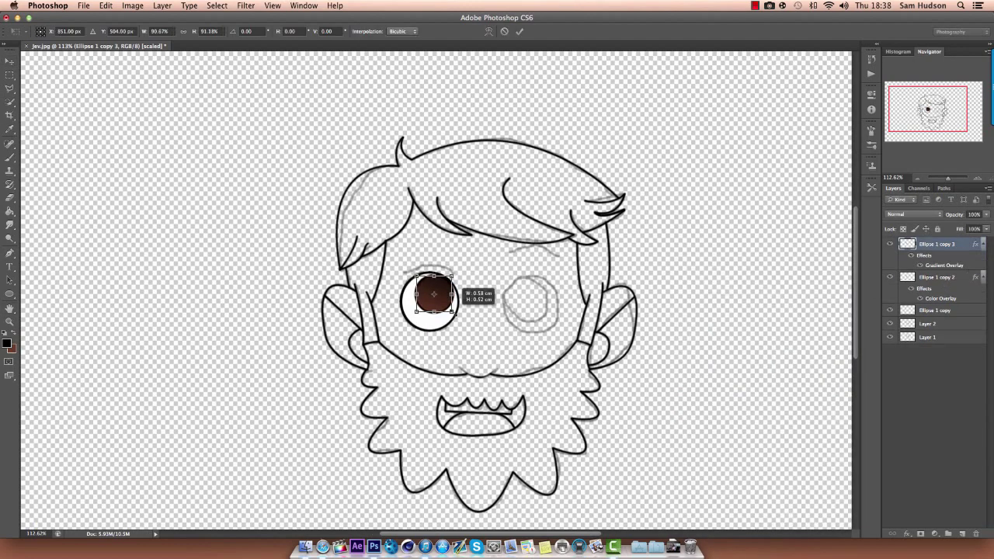
left_click_drag(454, 294, 457, 277)
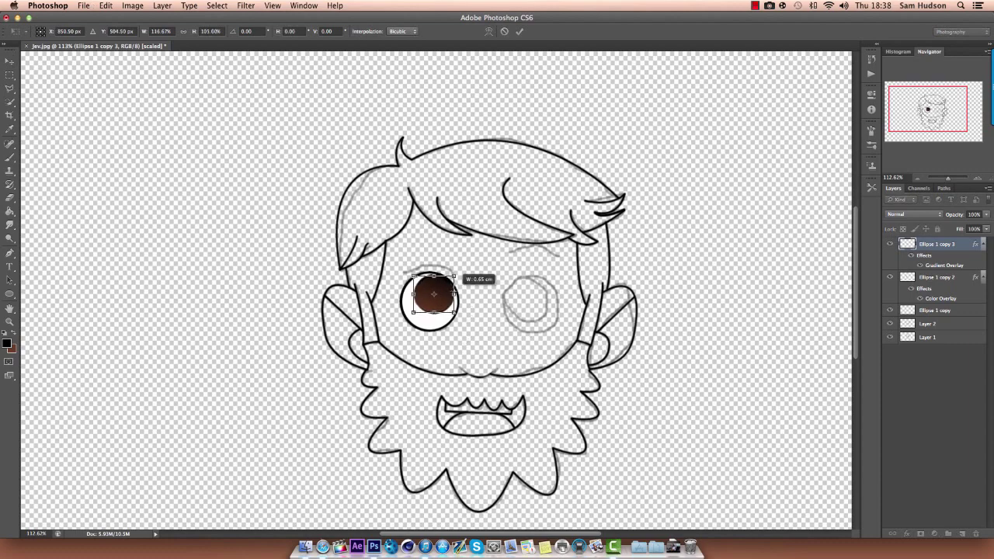
key("Return")
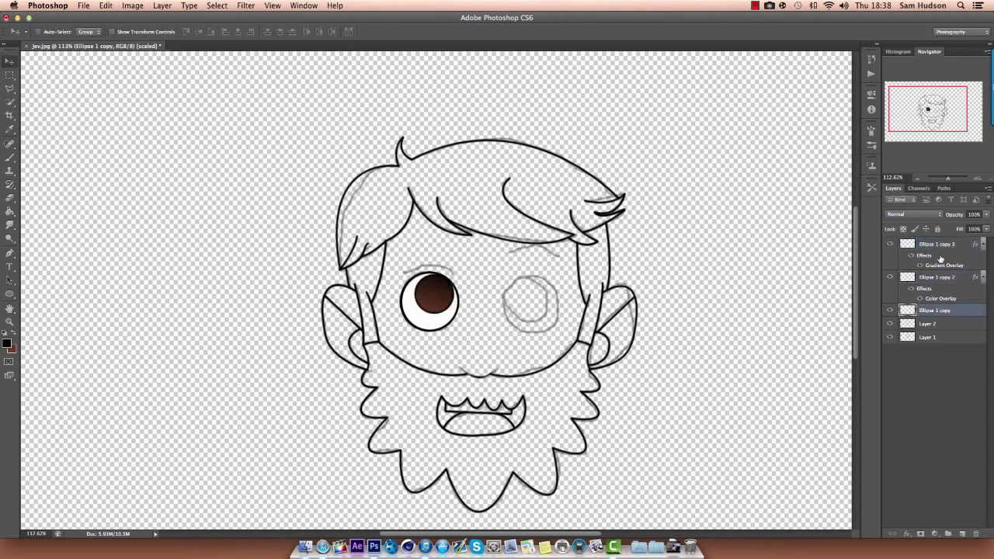
Duplicate the iris into a black pupil about half its size
right_click(924, 250)
left_click(889, 240)
key("Return")
left_click(705, 388)
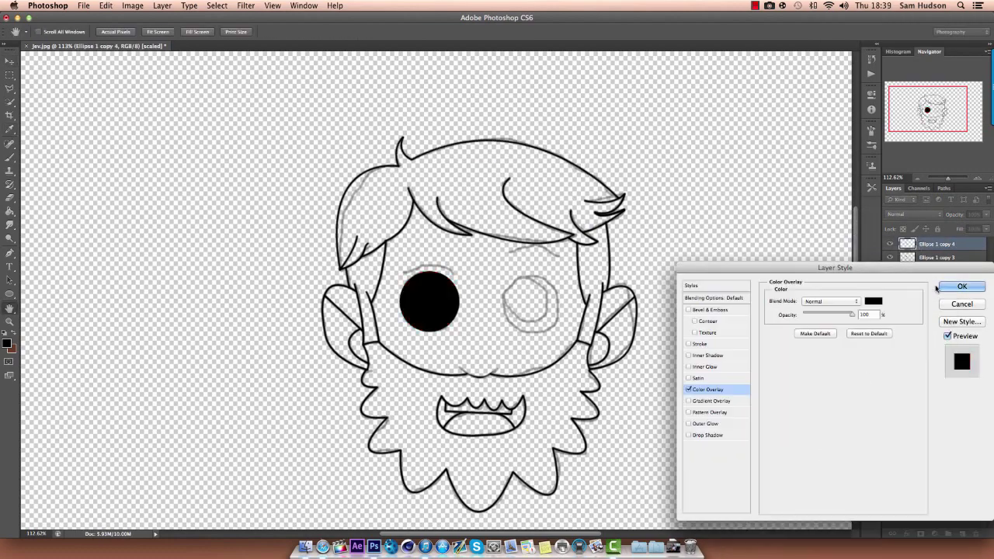
left_click(971, 287)
key("ctrl+t")
left_click_drag(460, 330, 445, 315)
key("Return")
key("ctrl+t")
key("Return")
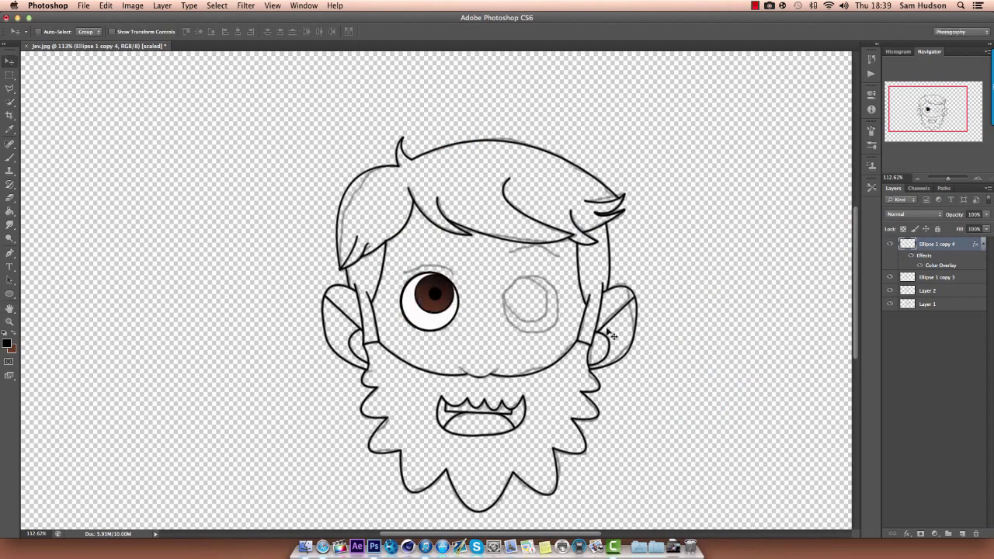
Turn a copy of the pupil into a smaller white highlight
right_click(961, 245)
left_click(956, 242)
key("Return")
double_click(940, 265)
key("Return")
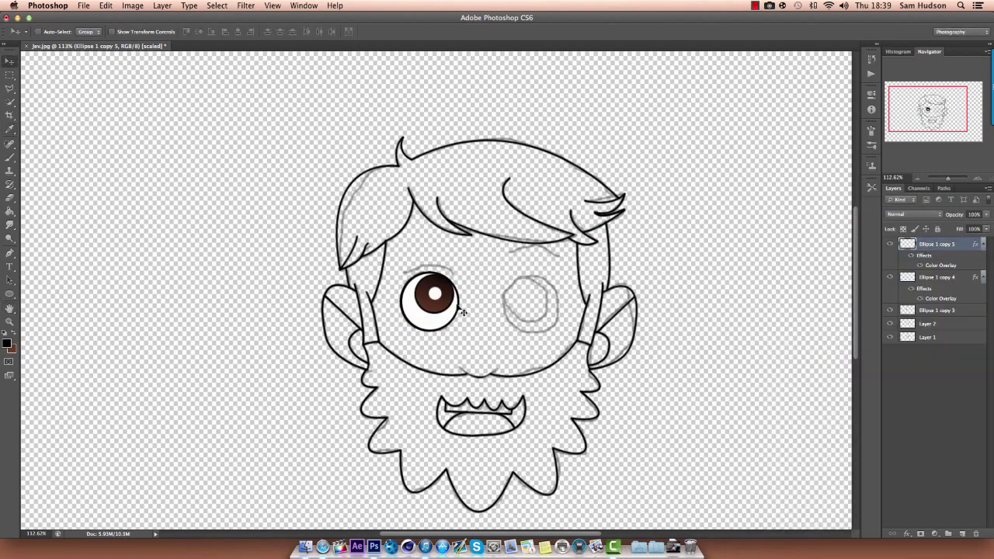
key("ctrl+t")
key("Return")
Merge the eye layers, then duplicate, flip horizontally and move the copy to the right eye
left_click(936, 310, "shift")
right_click(939, 277)
left_click(899, 433)
key("ctrl+j")
left_click(105, 6)
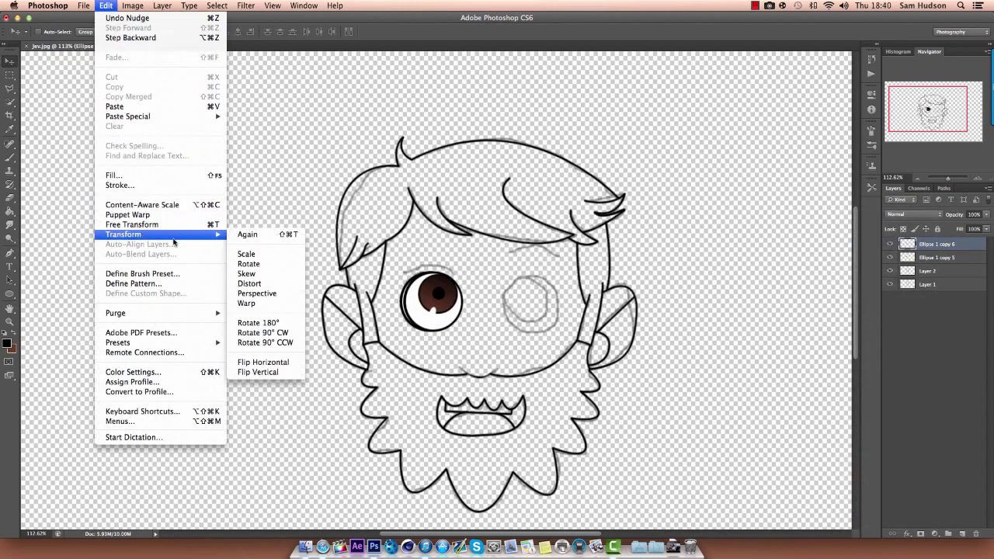
left_click(263, 362)
left_click_drag(431, 299, 533, 299)
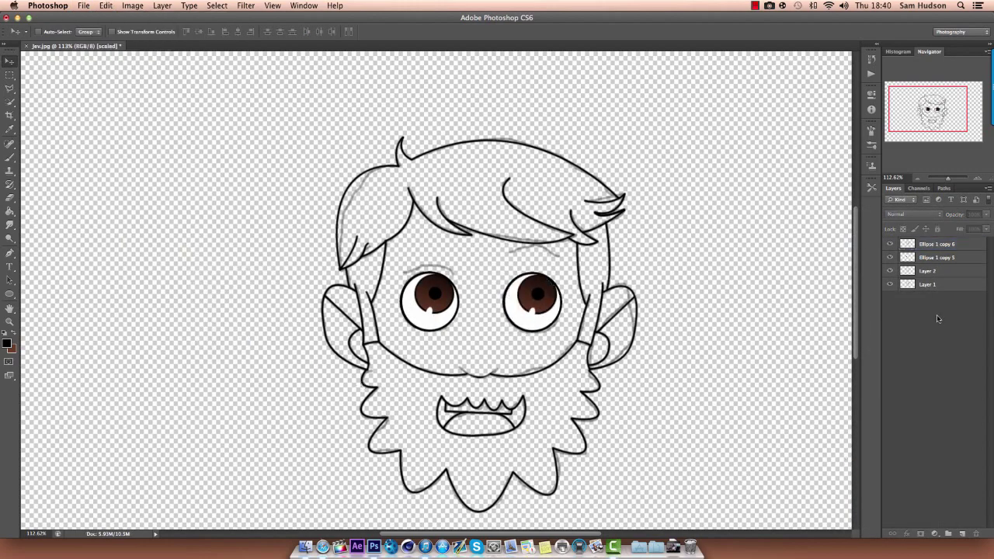
Check the eyes against the sketch and merge both eye layers into one
left_click(889, 284)
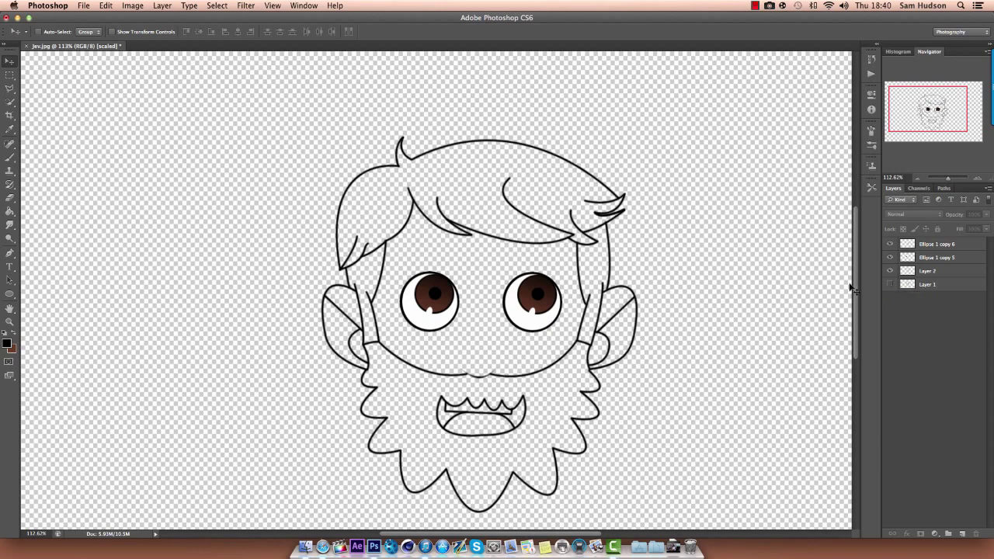
left_click(890, 284)
left_click(932, 243)
left_click(932, 257, "shift")
right_click(931, 257)
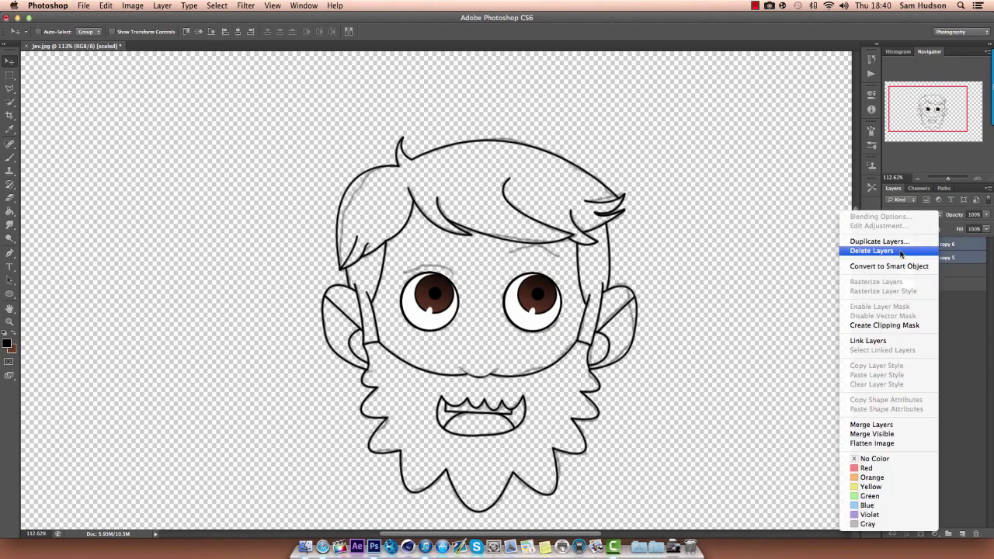
left_click(899, 250)
Add a new eyebrow layer and set up the brush, undoing a trial eyebrow stroke
left_click(961, 534)
key("b")
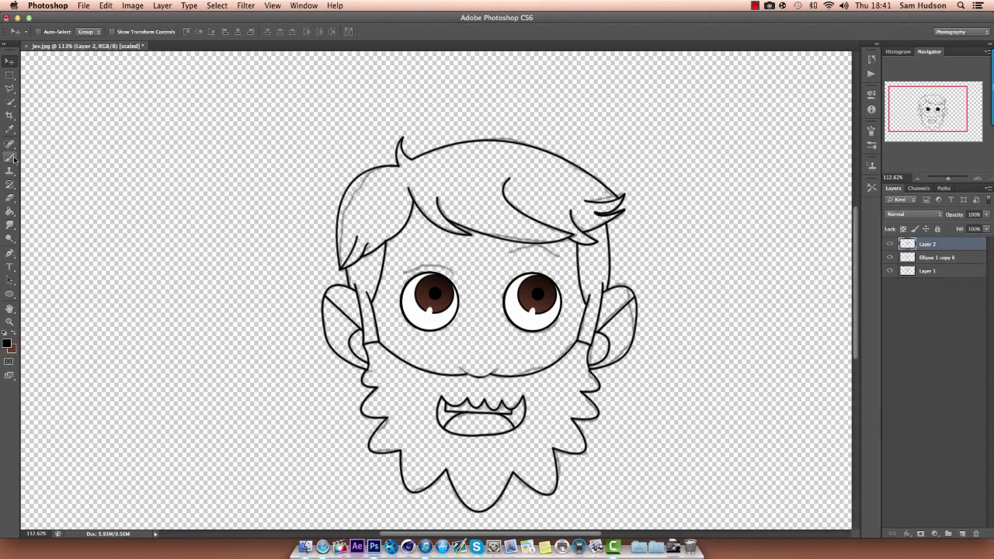
key("F5")
key("bracketleft")
key("F5")
left_click_drag(402, 277, 464, 270)
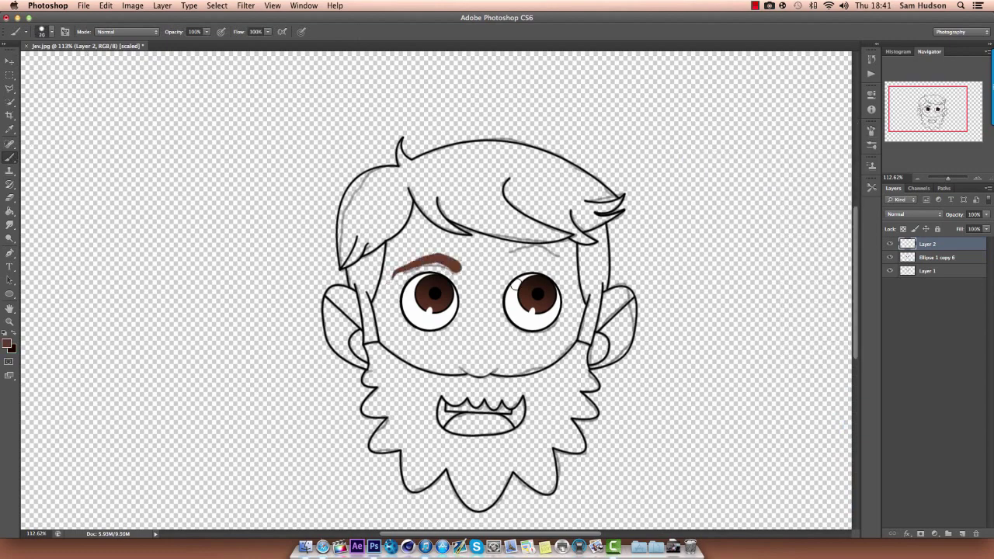
key("ctrl+z")
key("F5")
left_click(841, 124)
Stroke paths into brown eyebrows and shade them with a Multiply gradient at -88°
key("p")
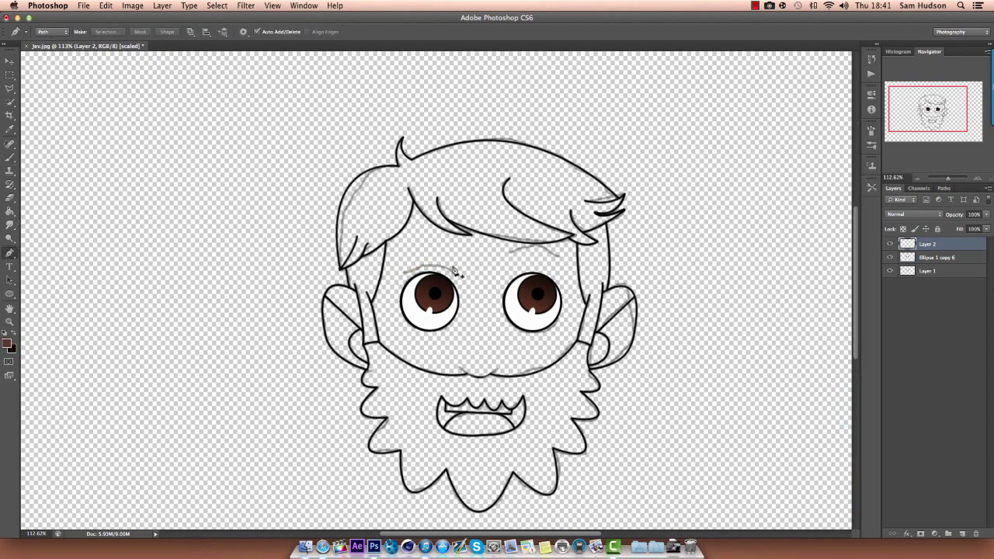
right_click(476, 264)
left_click(523, 313)
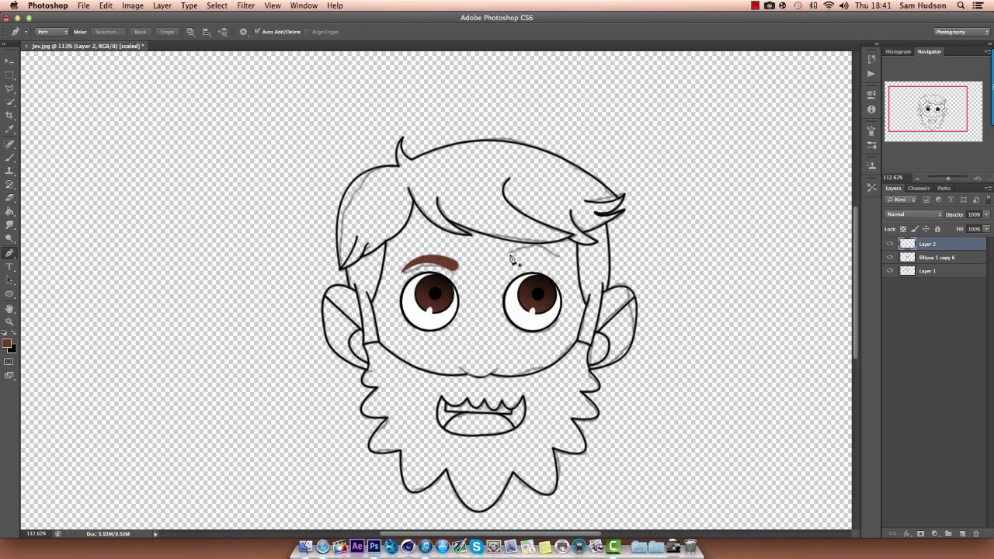
right_click(559, 268)
left_click(606, 318)
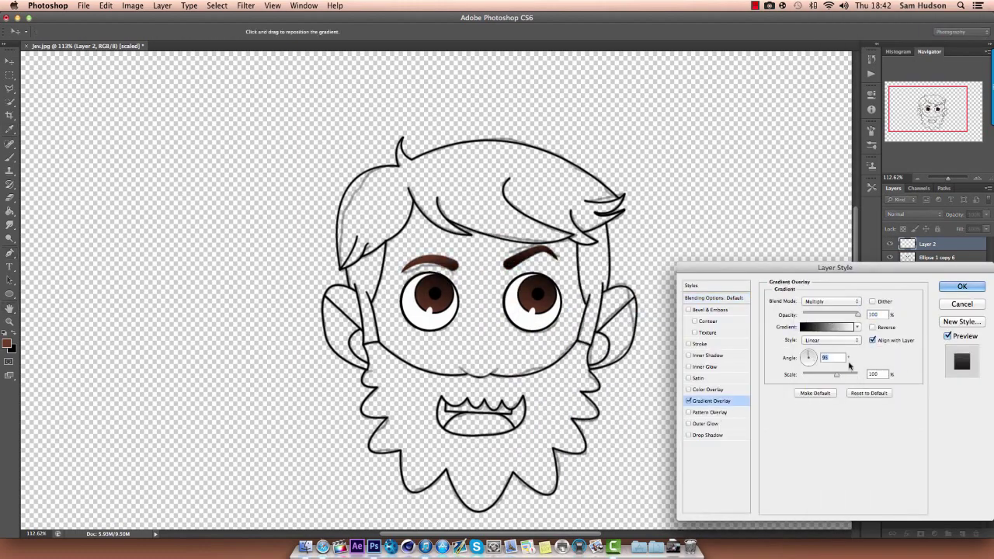
left_click_drag(809, 356, 809, 362)
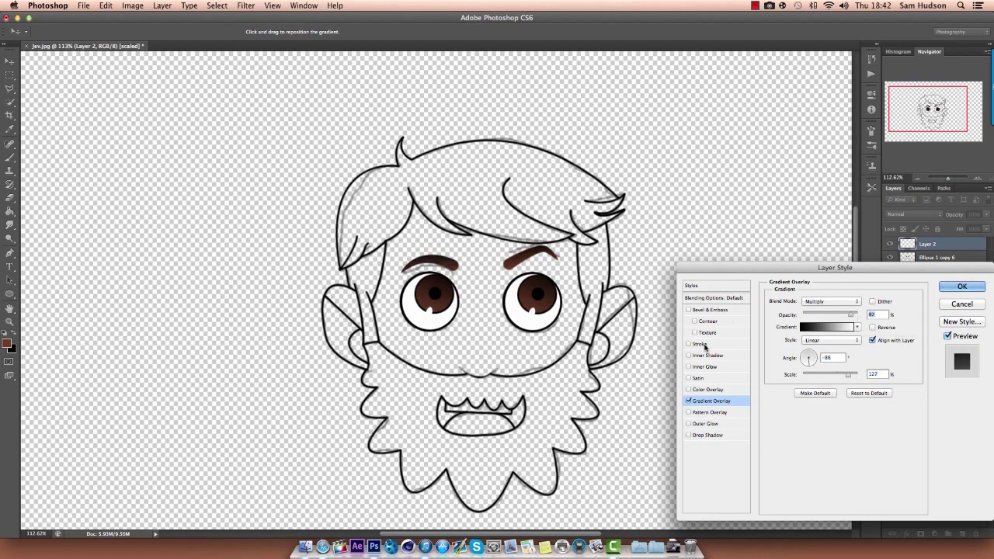
left_click(699, 344)
left_click(962, 286)
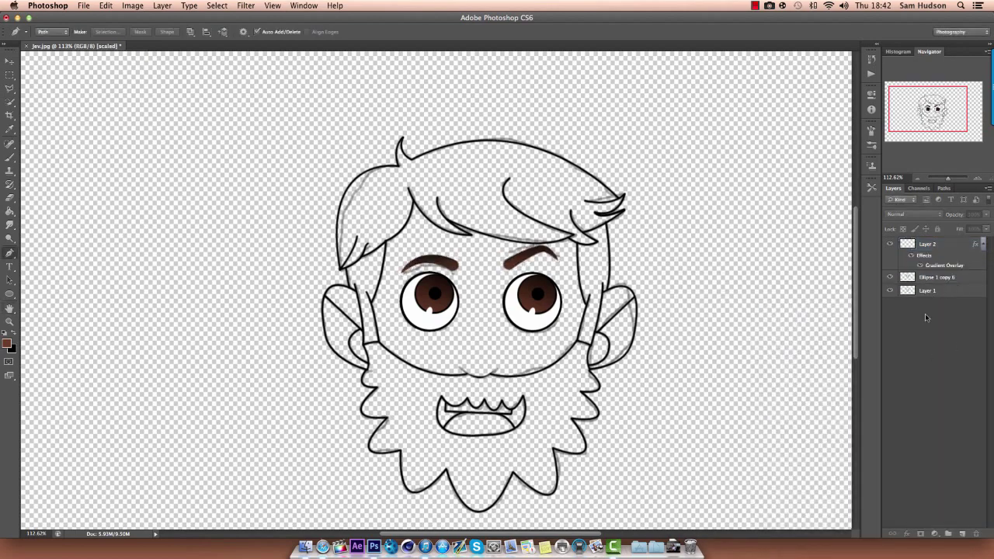
Open the DB.jpg reference image and return to Jev.jpg
key("super+o")
type("DB")
key("Return")
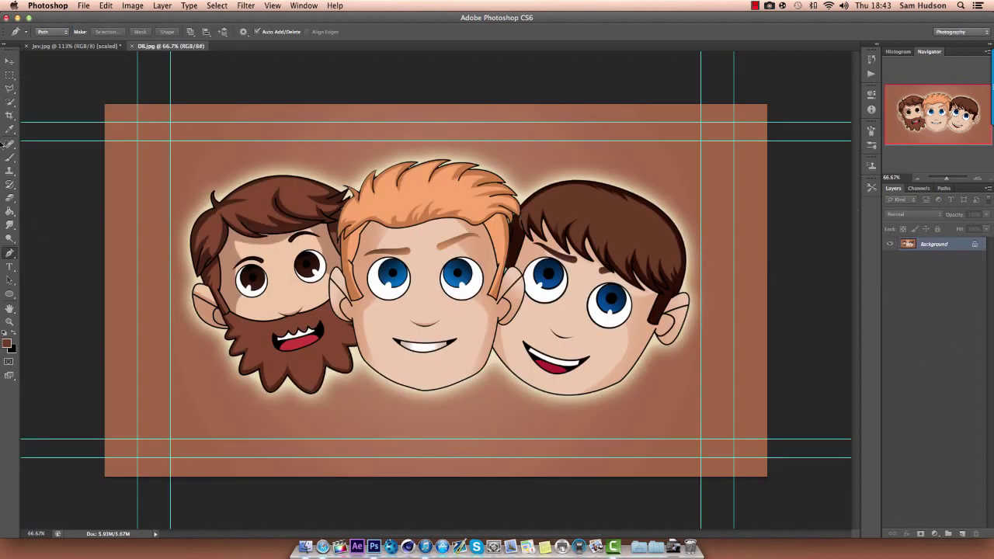
left_click(73, 46)
Merge Layer 2 with the eye layer and select the face area with Quick Selection
left_click(11, 102)
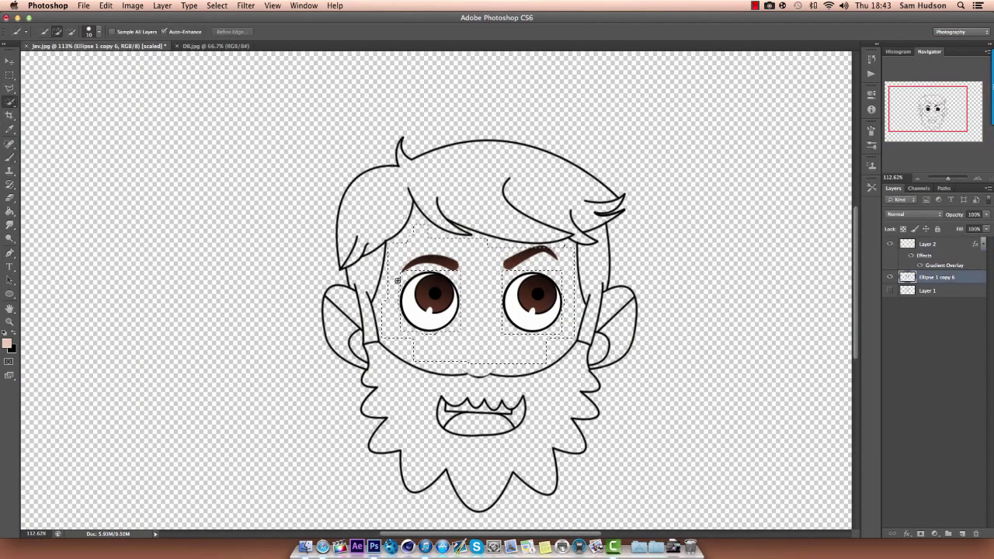
left_click(927, 244)
right_click(927, 244)
left_click(908, 415)
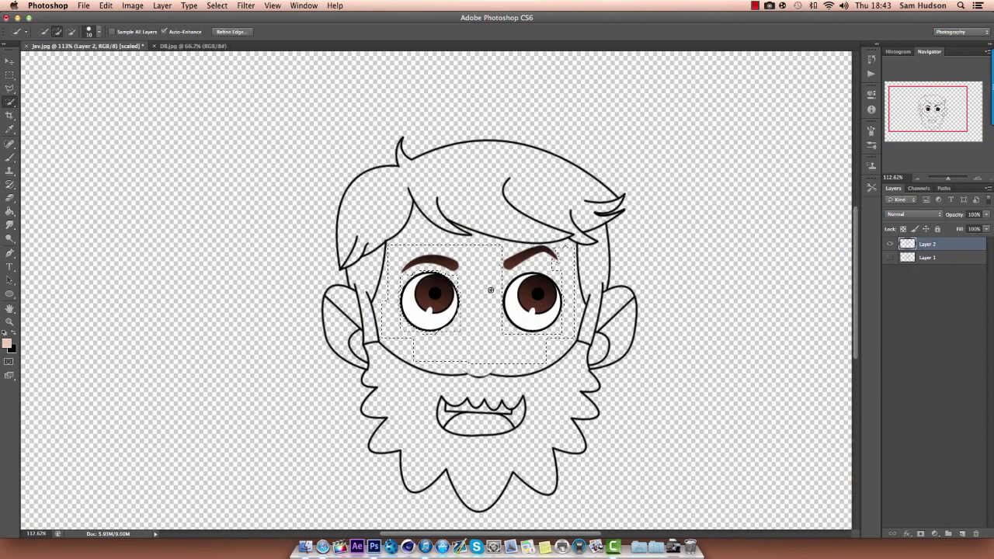
left_click(497, 277)
key("super+z")
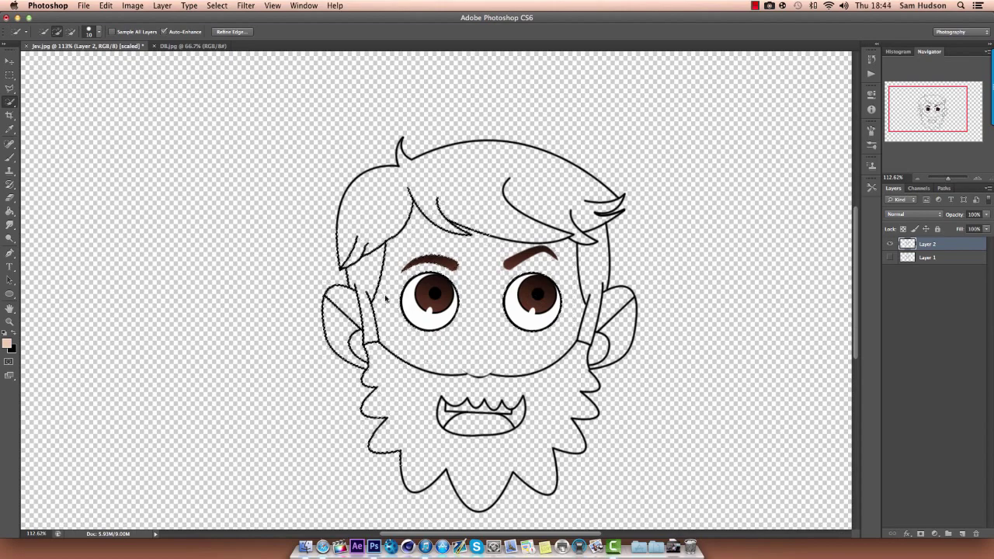
Paint peach skin colour around the eyes, eyebrows and forehead on a new layer
key("b")
scroll(435, 295, "up", 4)
left_click(948, 534, "ctrl")
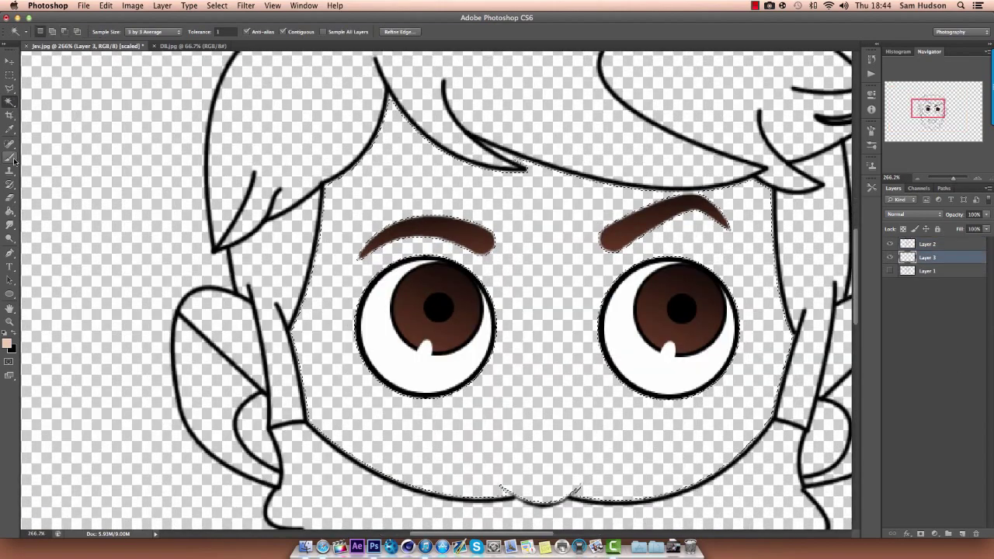
mouse_move(359, 256)
left_mouse_down()
mouse_move(408, 245)
mouse_move(355, 354)
left_mouse_up()
key("F5")
key("F5")
left_click_drag(434, 201, 559, 256)
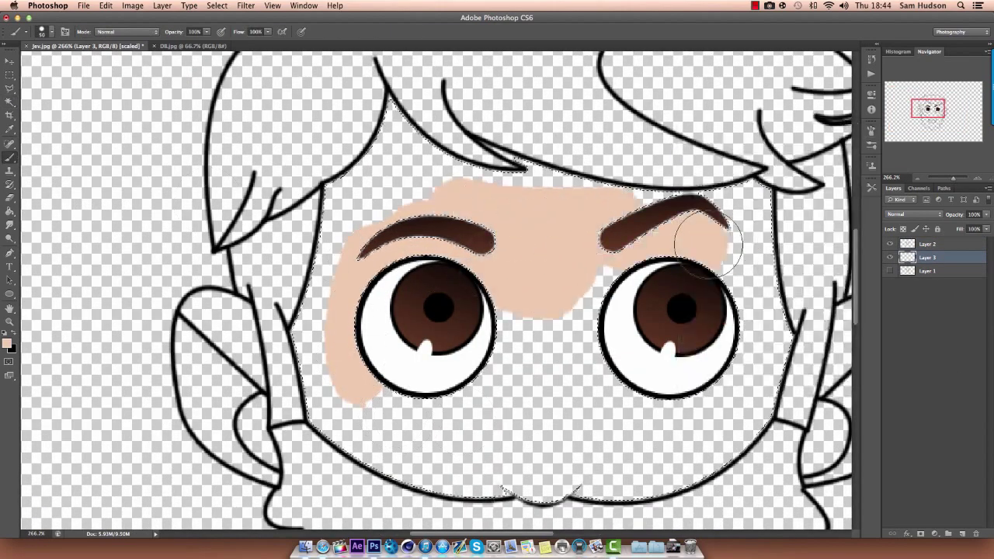
mouse_move(683, 233)
left_mouse_down()
mouse_move(588, 198)
mouse_move(321, 310)
mouse_move(514, 344)
mouse_move(621, 466)
left_mouse_up()
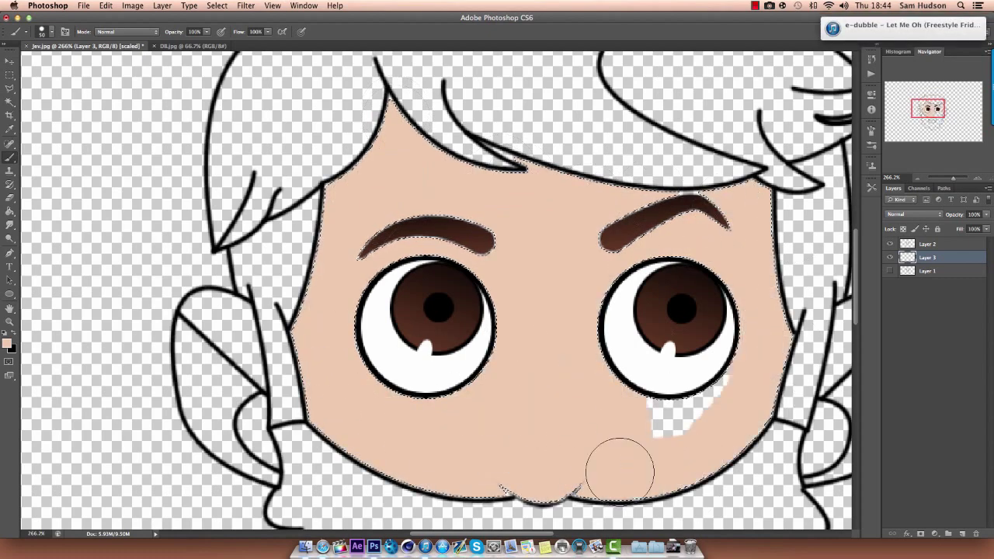
key("super+0")
left_click(927, 244)
Select both ears with the Magic Wand and fill them with skin colour
key("w")
left_click(444, 333)
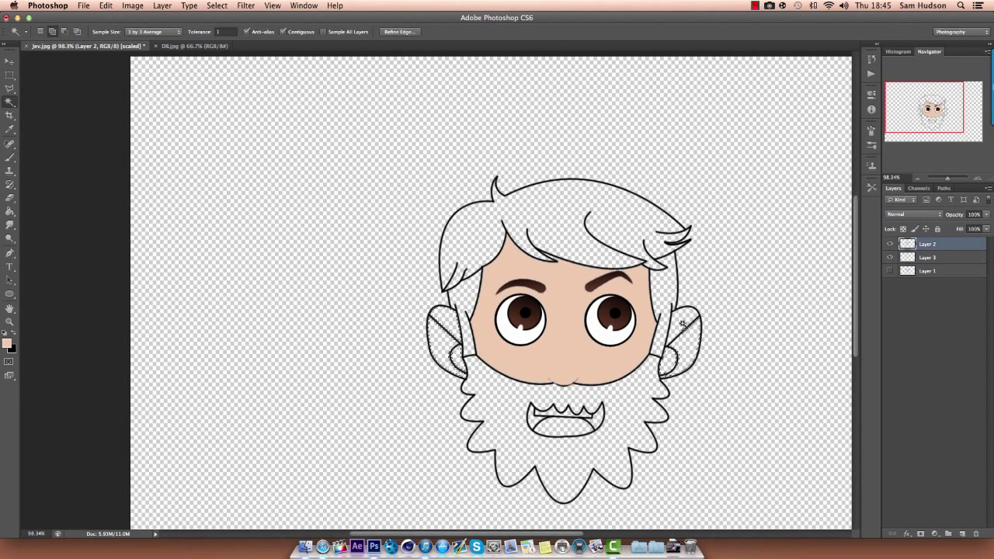
left_click(682, 334, "shift")
left_click(10, 156)
key("alt+BackSpace")
key("super+d")
Sample dark brown and try selecting the beard, then step back with undo
key("m")
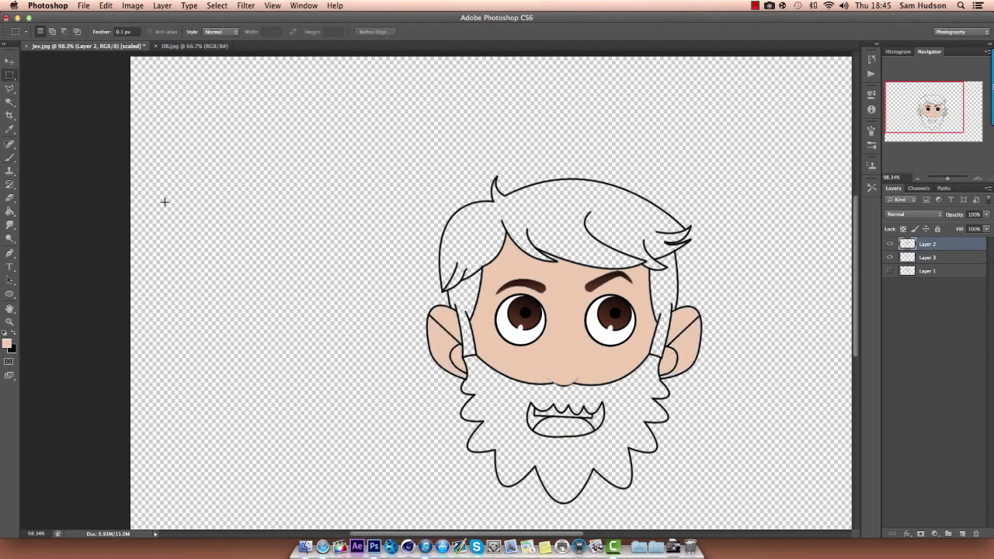
scroll(169, 205, "down", 3)
scroll(168, 204, "right", 3)
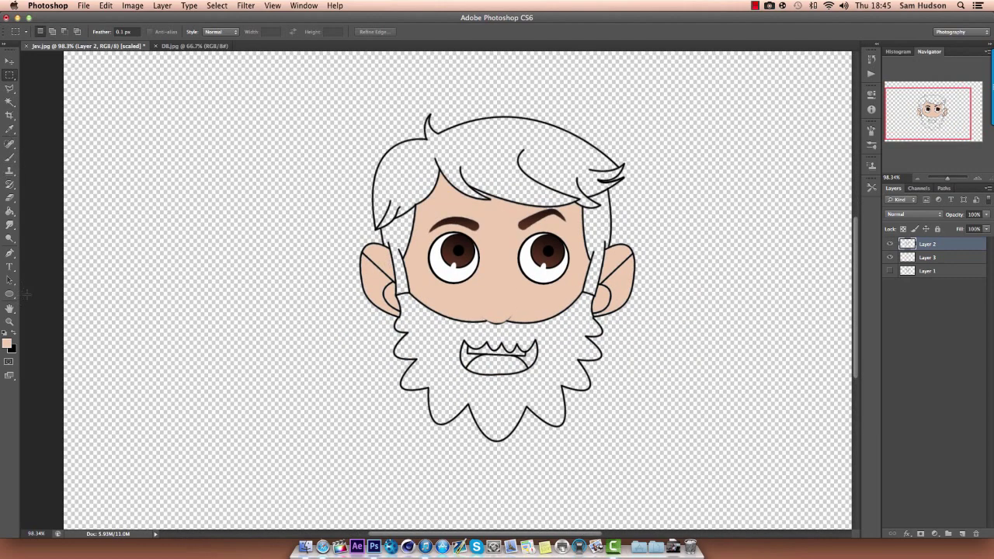
key("i")
left_click(513, 264)
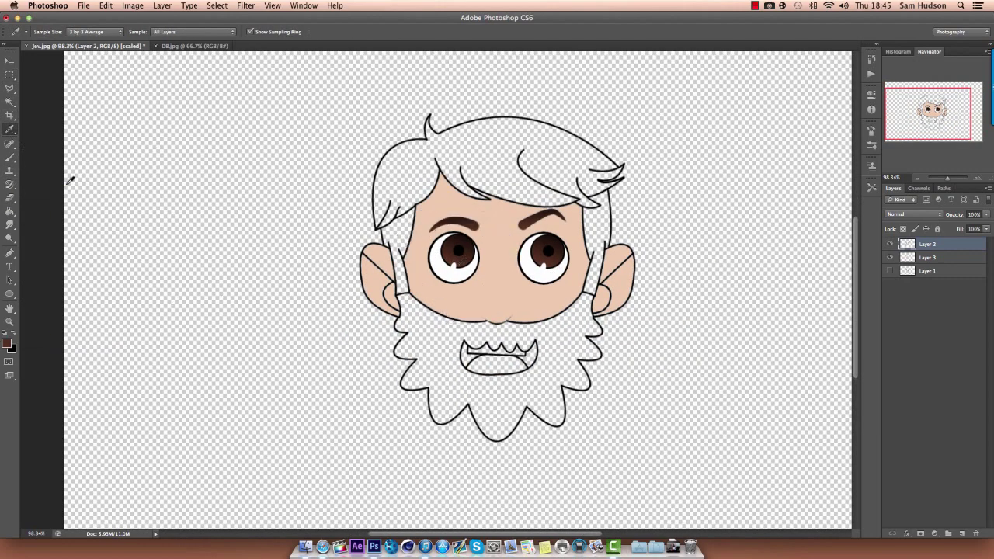
key("w")
left_click(440, 349)
key("ctrl+alt+z")
key("ctrl+alt+z")
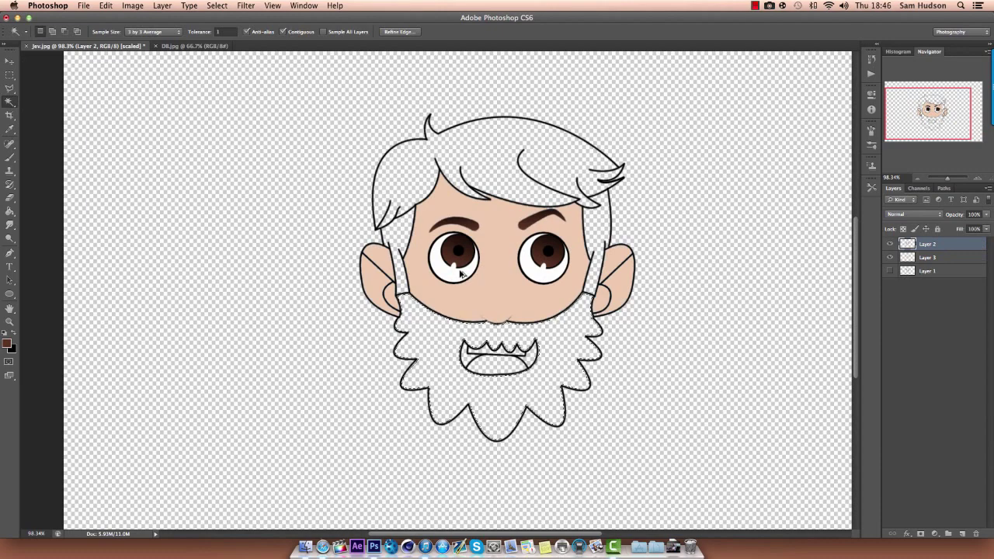
key("ctrl+alt+z")
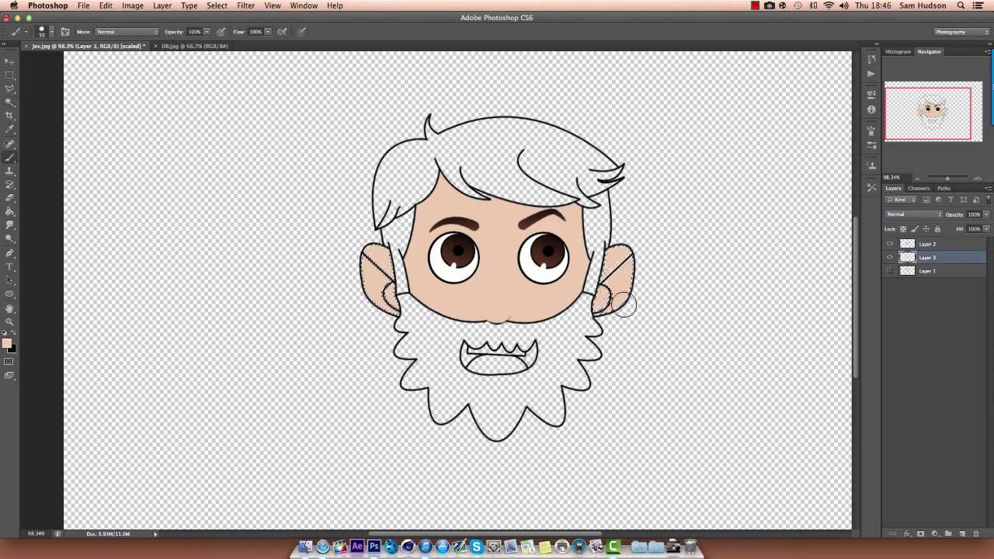
Select the hair and beard on Layer 2 and paint them dark brown
left_click(928, 244)
key("w")
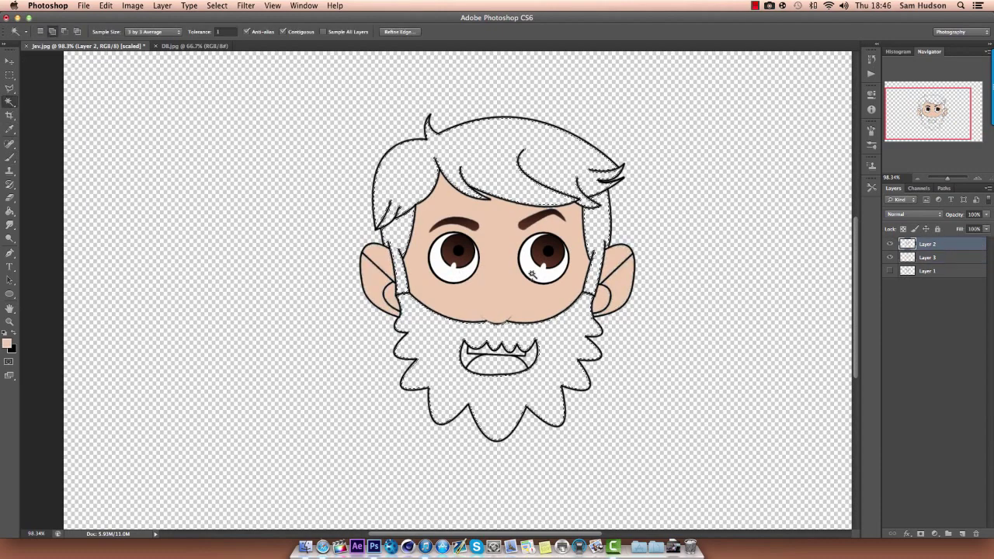
left_click(528, 343)
key("b")
left_click(459, 260, "alt")
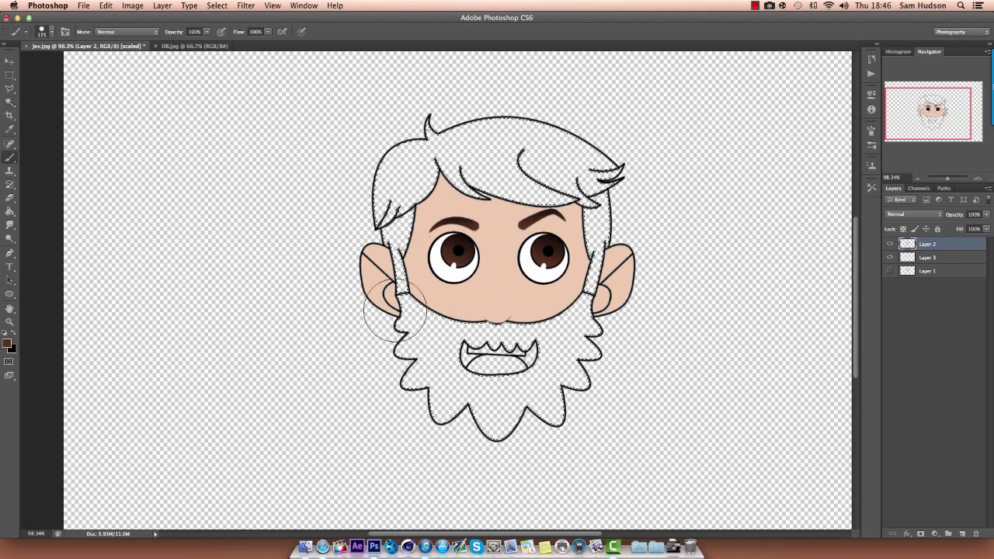
left_click_drag(365, 300, 590, 167)
Pick a deep red in the Color Picker and fill the mouth with it
left_click(10, 75)
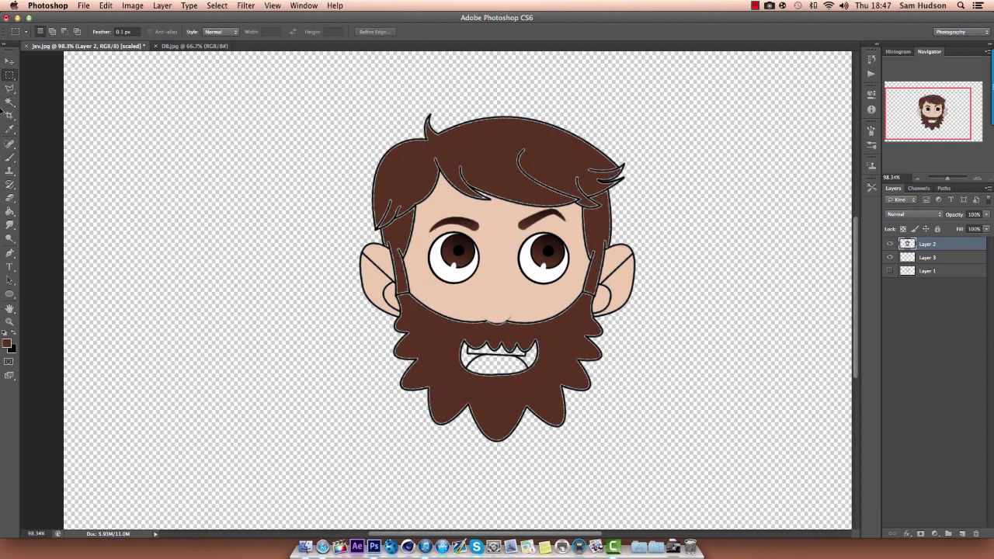
left_click(10, 128)
left_click(7, 344)
left_click(809, 434)
left_click(761, 342)
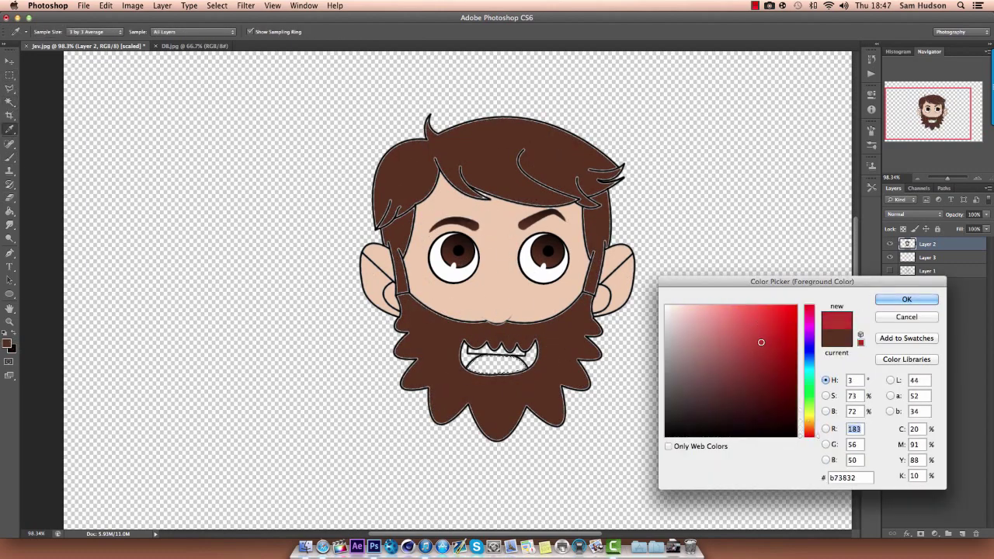
left_click(906, 299)
key("w")
key("alt+BackSpace")
Set white as the foreground colour and fill the teeth white
left_click(5, 333)
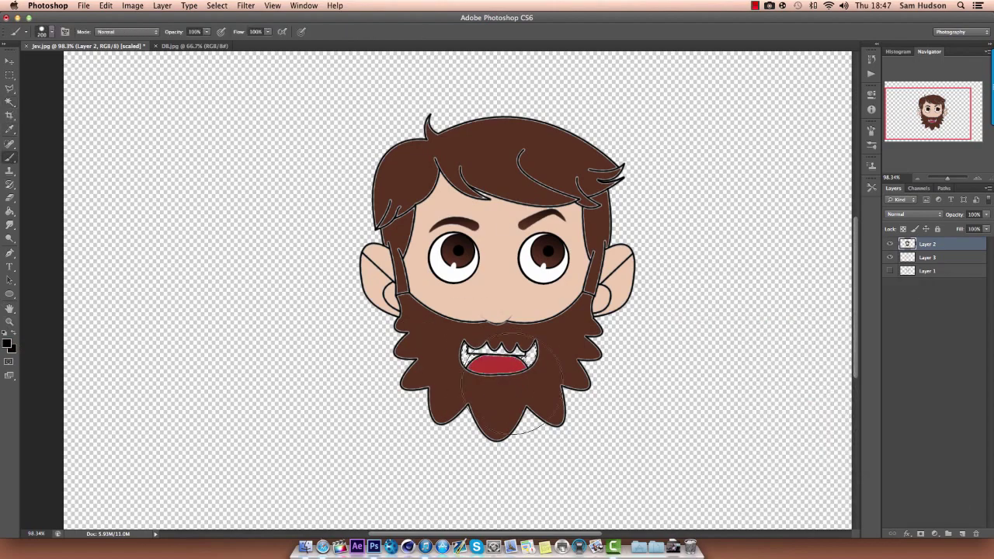
key("i")
left_click(7, 342)
left_click(906, 299)
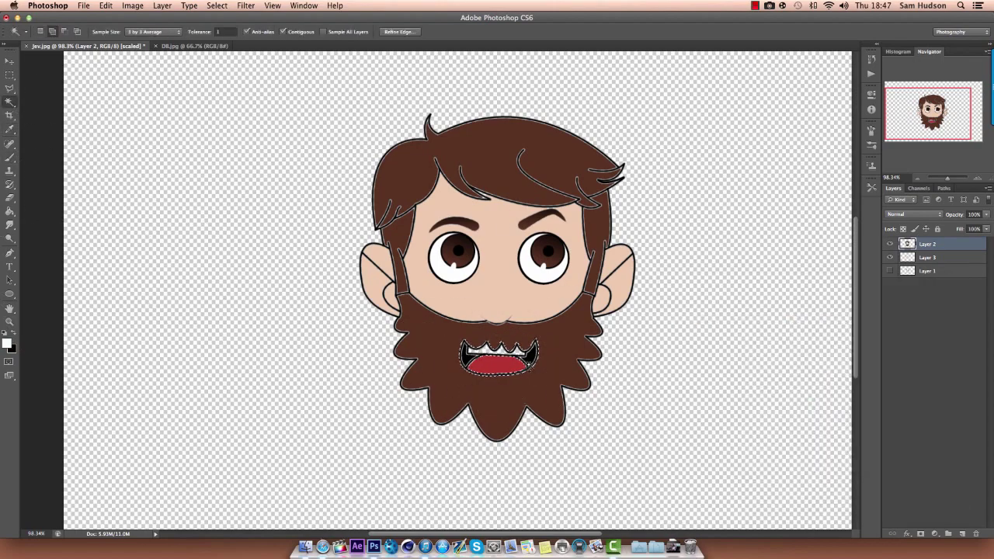
key("w")
key("alt+BackSpace")
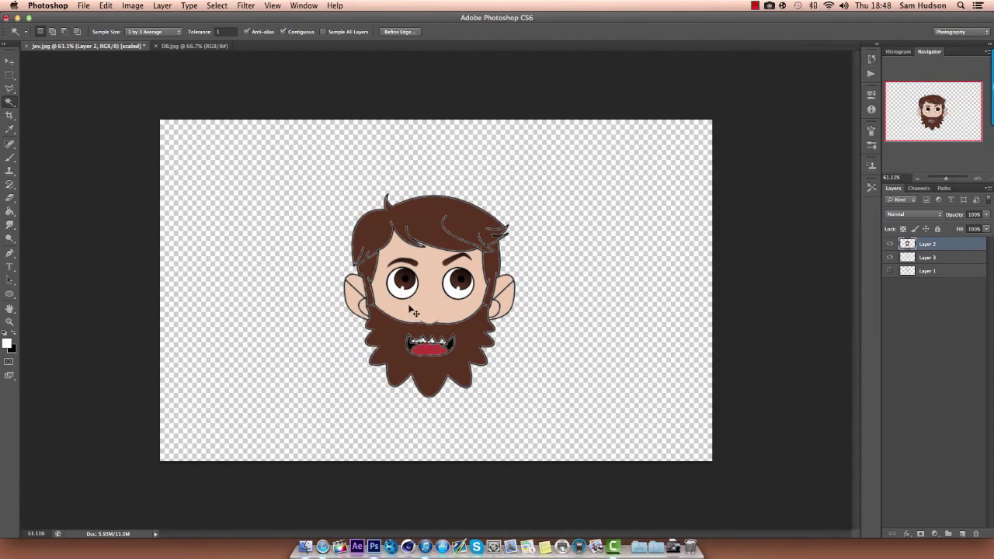
Add a background layer below the head, fill it red and invert it to cyan
scroll(441, 351, "up", 5)
left_click(962, 534)
key("ctrl+bracketleft")
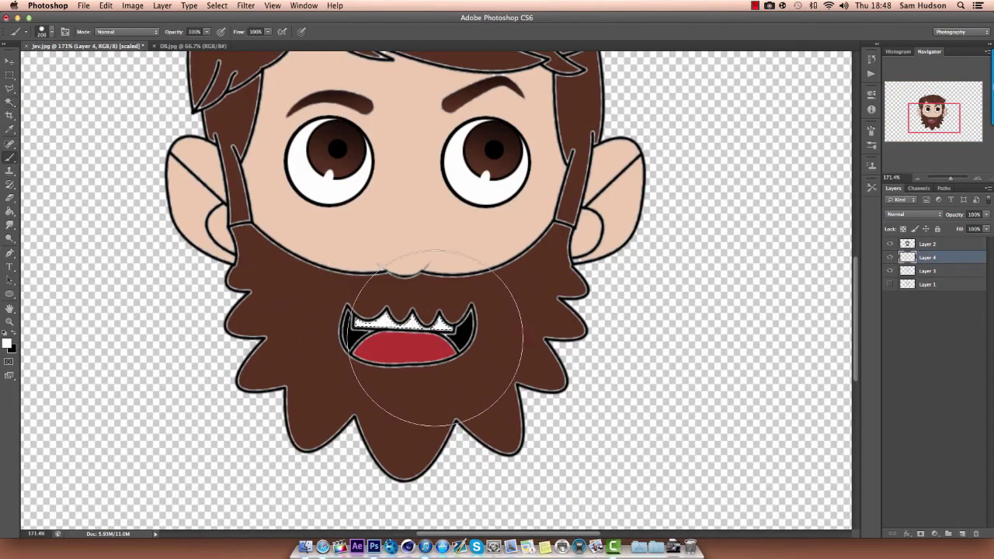
key("i")
left_click(7, 343)
key("Return")
key("alt+BackSpace")
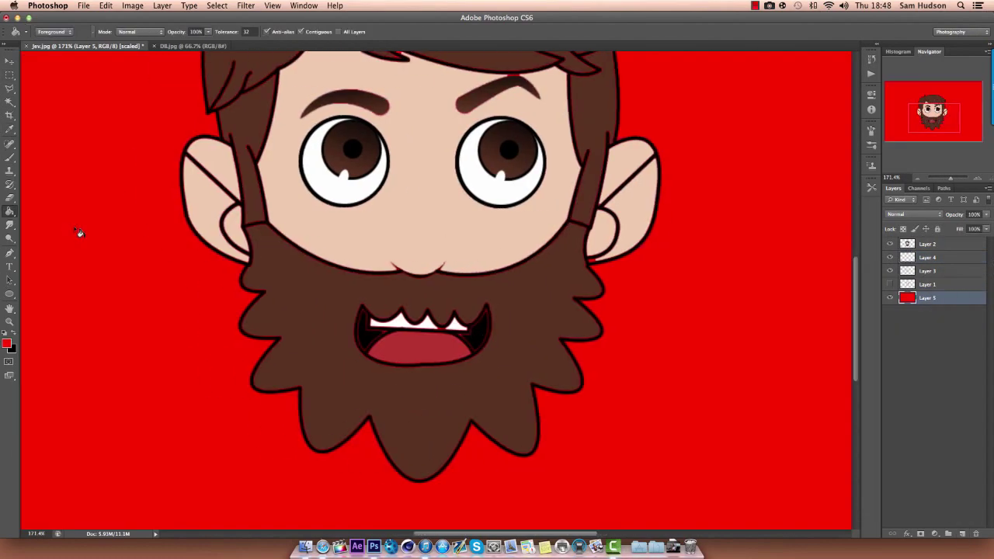
key("ctrl+i")
Switch to a smaller brush and make Layer 4 the active layer
left_click(7, 342)
key("Escape")
key("b")
left_click(925, 259)
key("bracketleft")
key("bracketleft")
key("bracketleft")
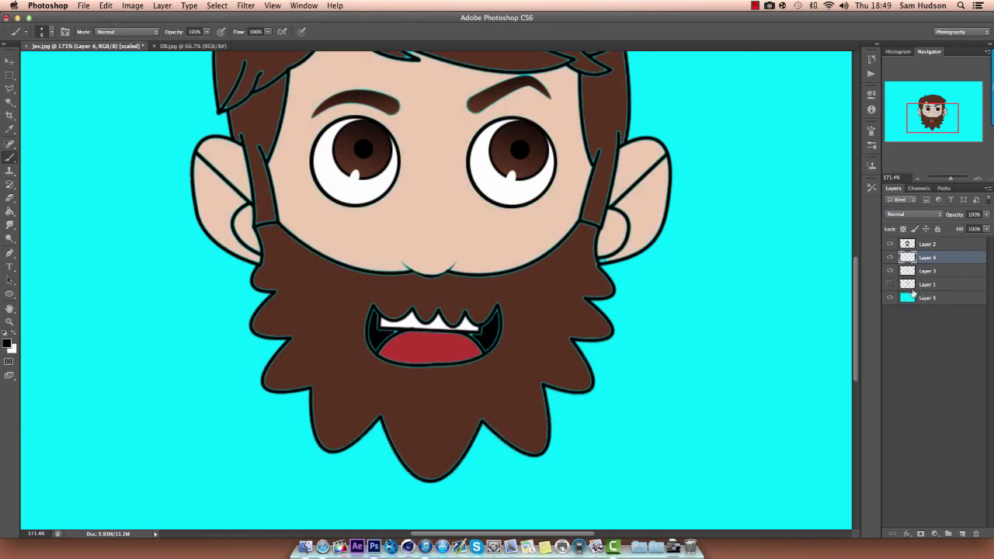
Make Layer 3 active and sample the mouth's red as the paint colour
left_click(928, 271)
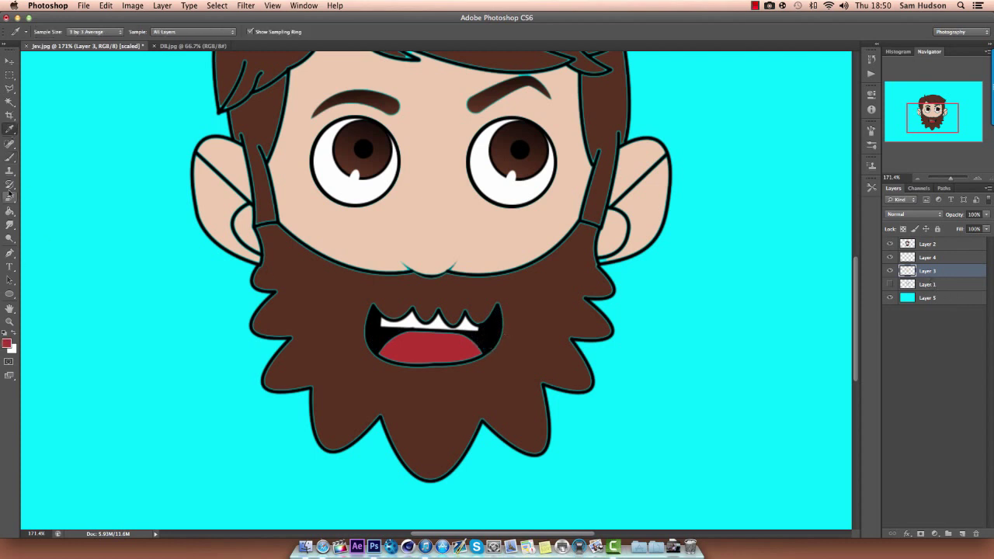
left_click(393, 339, "alt")
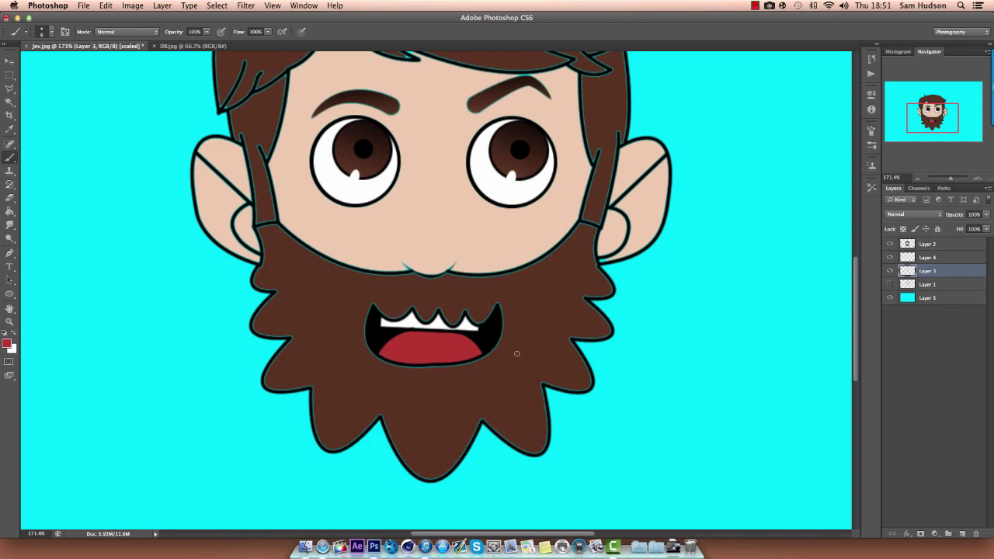
scroll(516, 353, "down", 3)
scroll(481, 368, "up", 3)
key("alt+bracketleft")
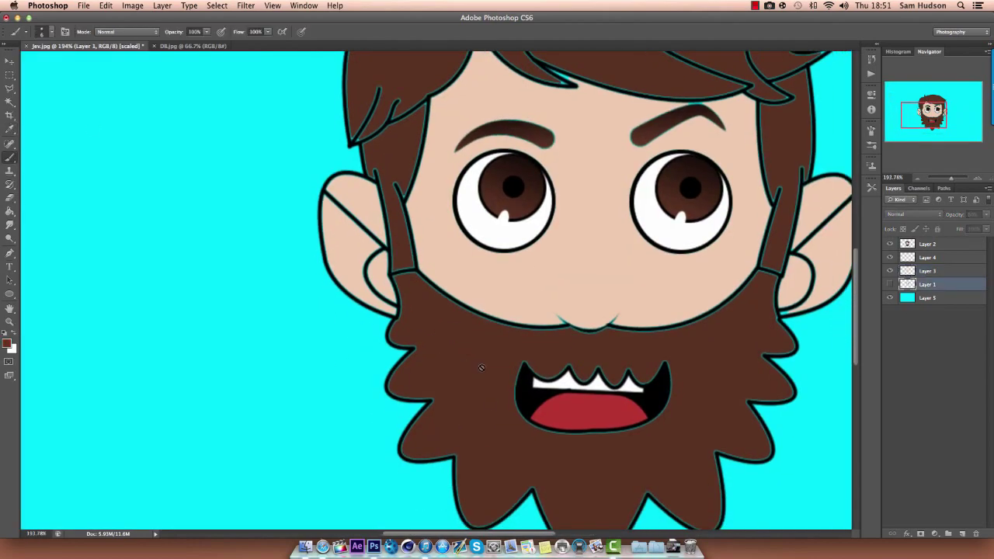
Zoom out to the whole head, switch to the Brush and make the outline layer active
scroll(481, 368, "down", 3)
scroll(481, 368, "down", 5)
key("w")
key("alt+shift+bracketright")
left_click(556, 267)
left_click(163, 6)
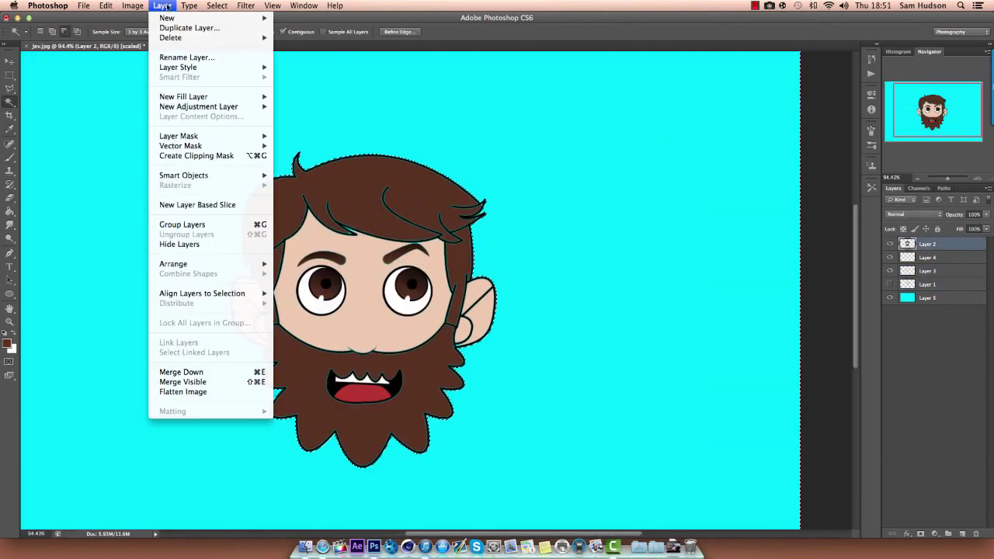
key("b")
left_click(920, 271)
Darken the outlines along the beard bottom, around the mouth and by the left ear
scroll(250, 318, "up", 3)
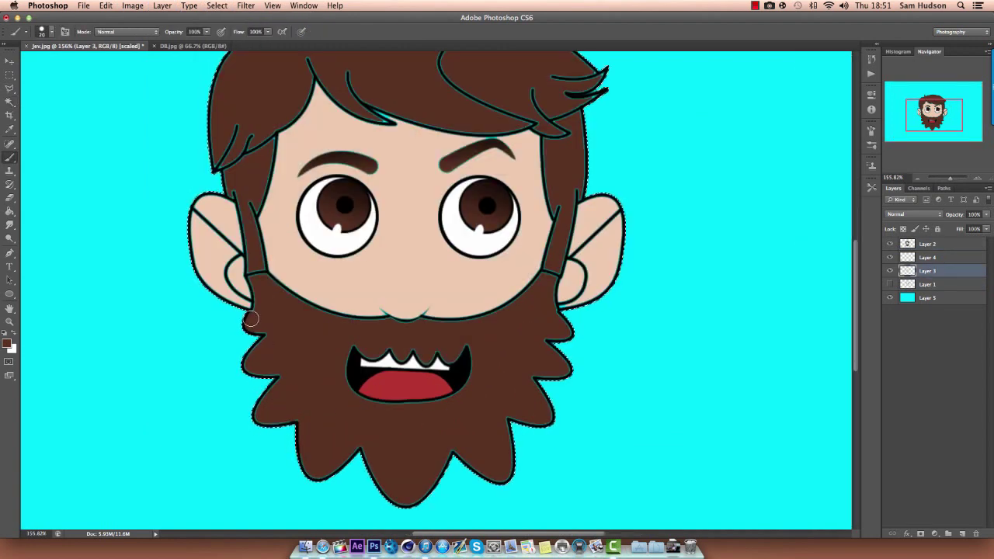
mouse_move(250, 318)
left_mouse_down()
mouse_move(321, 465)
mouse_move(510, 443)
mouse_move(549, 337)
mouse_move(546, 274)
mouse_move(532, 288)
left_mouse_up()
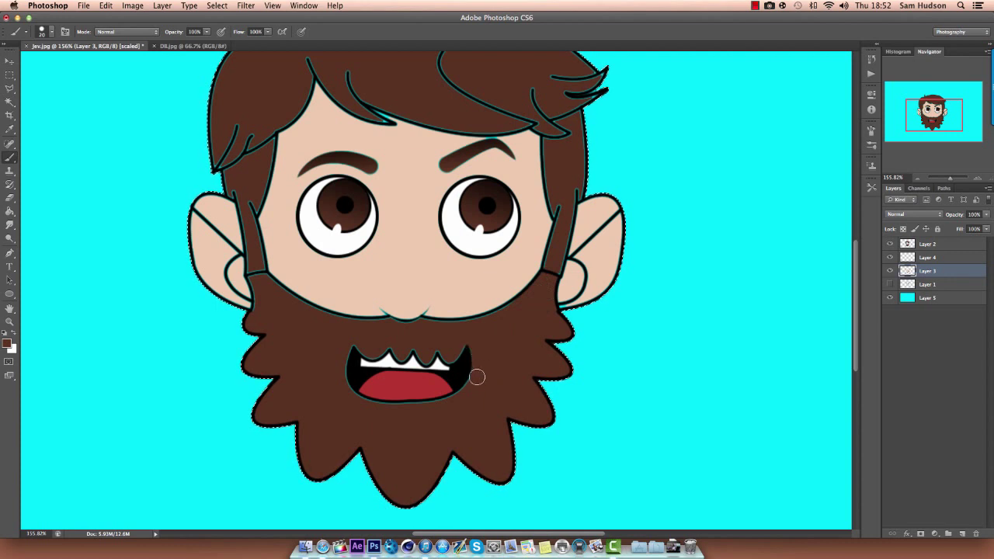
mouse_move(477, 377)
left_mouse_down()
mouse_move(437, 406)
mouse_move(375, 409)
mouse_move(339, 377)
mouse_move(348, 340)
mouse_move(454, 356)
left_mouse_up()
mouse_move(280, 340)
left_mouse_down()
mouse_move(257, 284)
mouse_move(349, 326)
mouse_move(428, 328)
mouse_move(471, 327)
mouse_move(598, 281)
mouse_move(264, 233)
mouse_move(235, 350)
mouse_move(323, 279)
mouse_move(471, 300)
mouse_move(557, 344)
mouse_move(549, 280)
left_mouse_up()
scroll(513, 310, "up", 5)
scroll(565, 328, "down", 2)
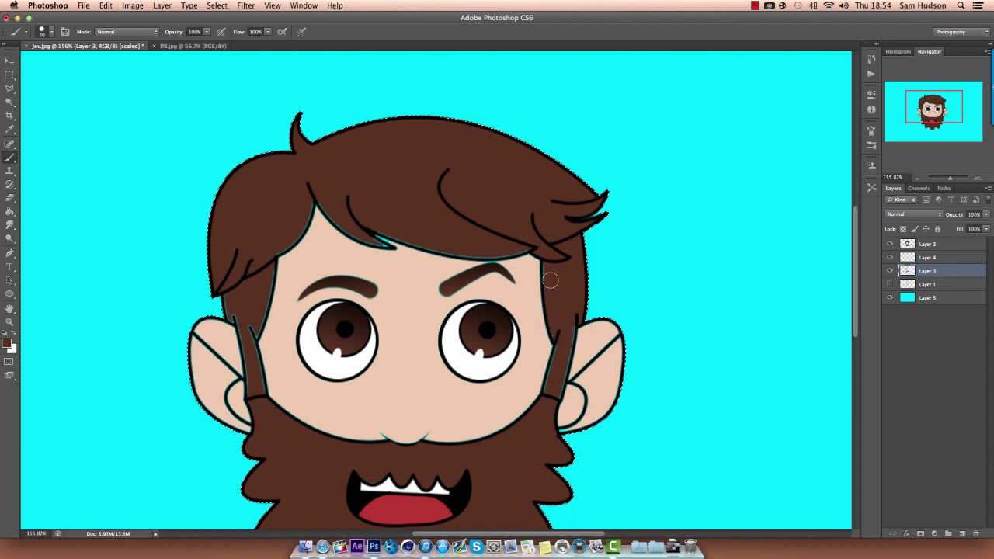
Darken the right sideburn, hair and left sideburn outlines, undoing a skin-tone sample
left_click_drag(559, 363, 587, 249)
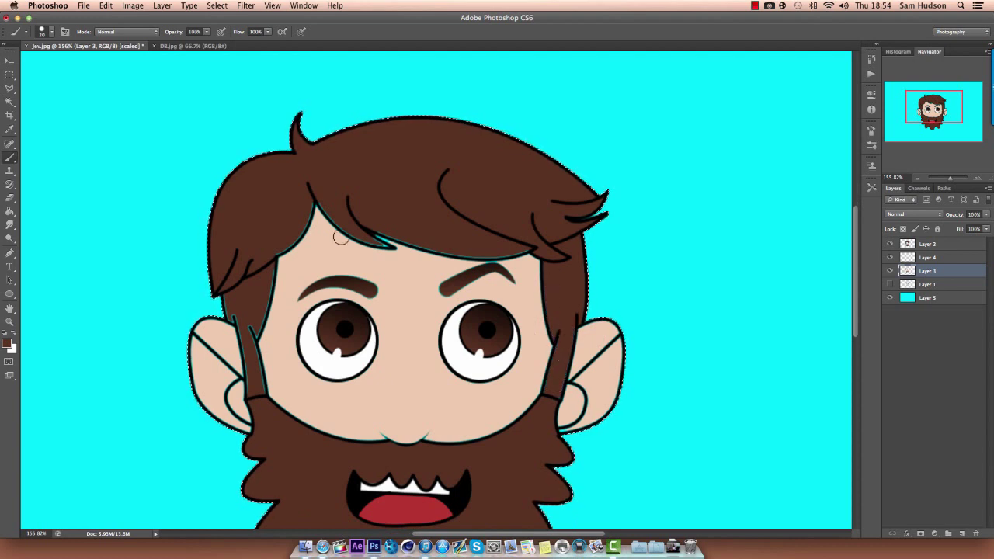
scroll(239, 317, "down", 2)
left_click_drag(251, 269, 252, 240)
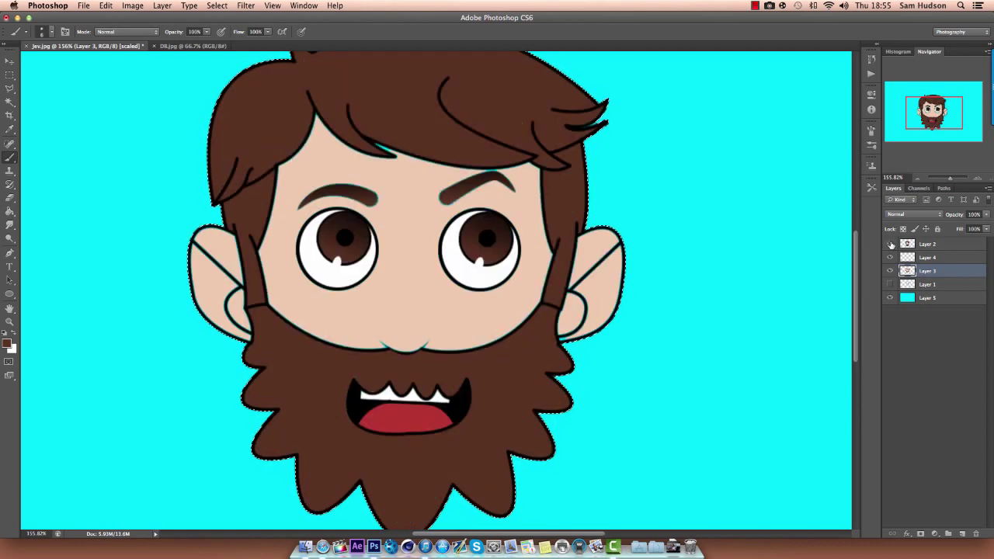
left_click(191, 267, "alt")
key("super+z")
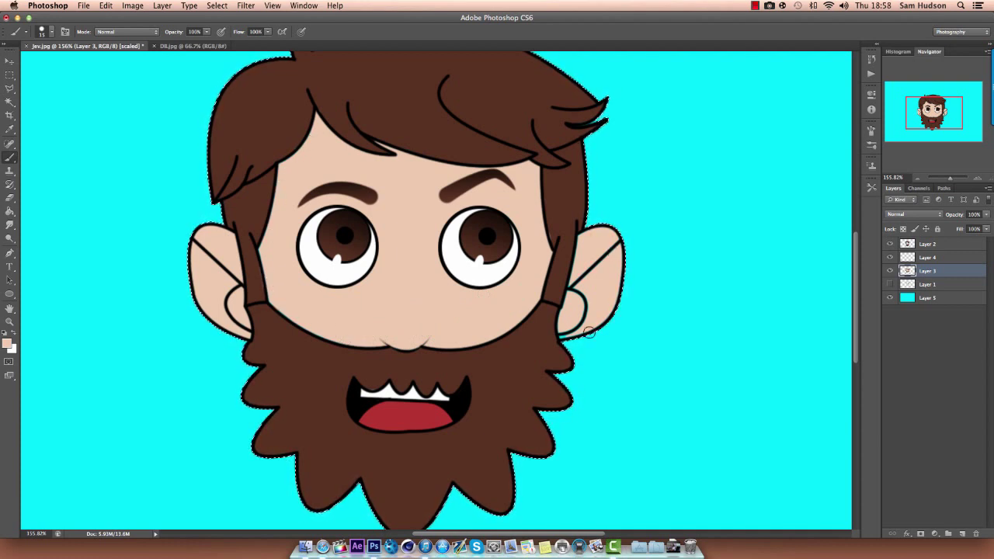
Deselect the head and add a new Multiply layer for shading
key("m")
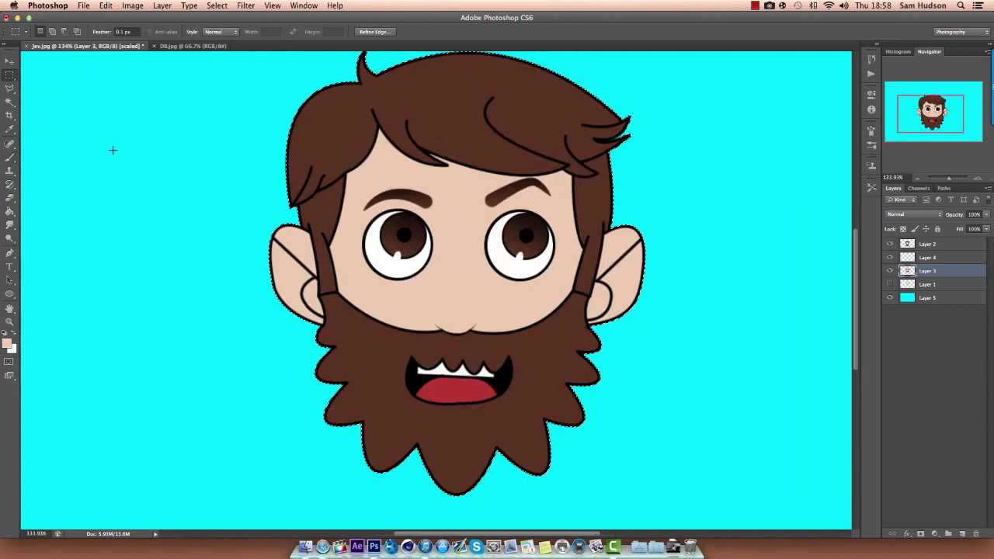
left_click(963, 535)
key("ctrl+Tab")
key("ctrl+Tab")
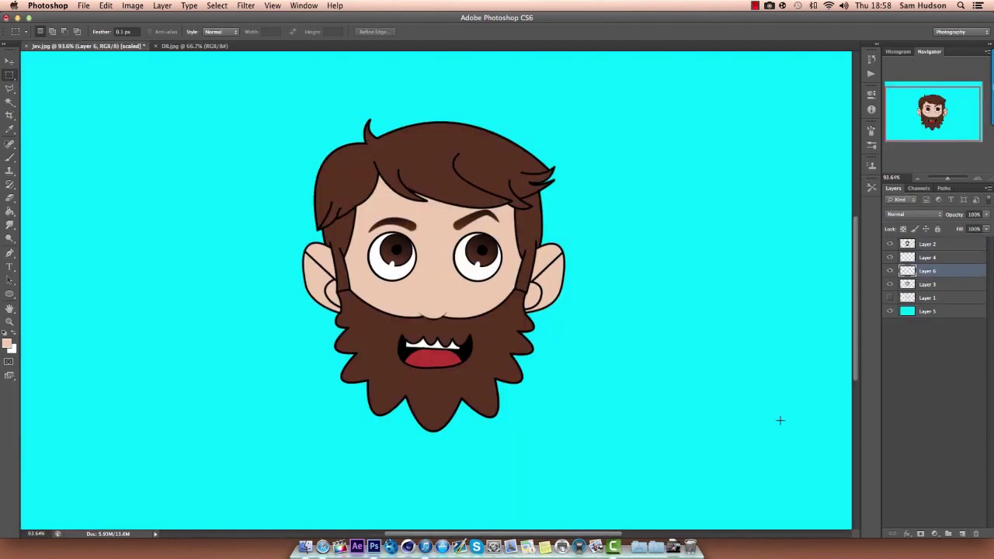
left_click(913, 214)
left_click(912, 236)
key("p")
left_click(387, 310)
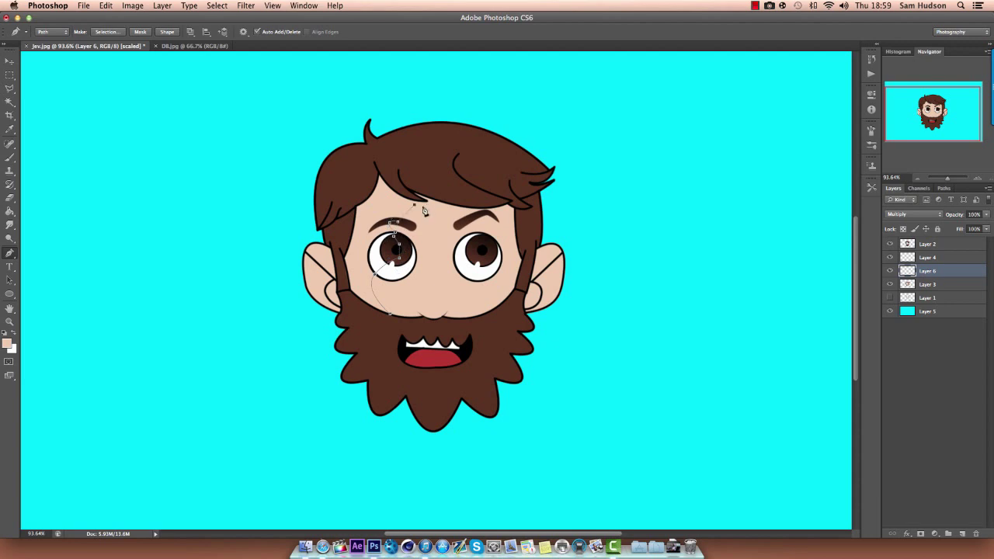
Draw a curved path over the face and convert it into a selection
key("ctrl+Tab")
key("ctrl+Tab")
left_click_drag(476, 264, 481, 316)
left_click(107, 31)
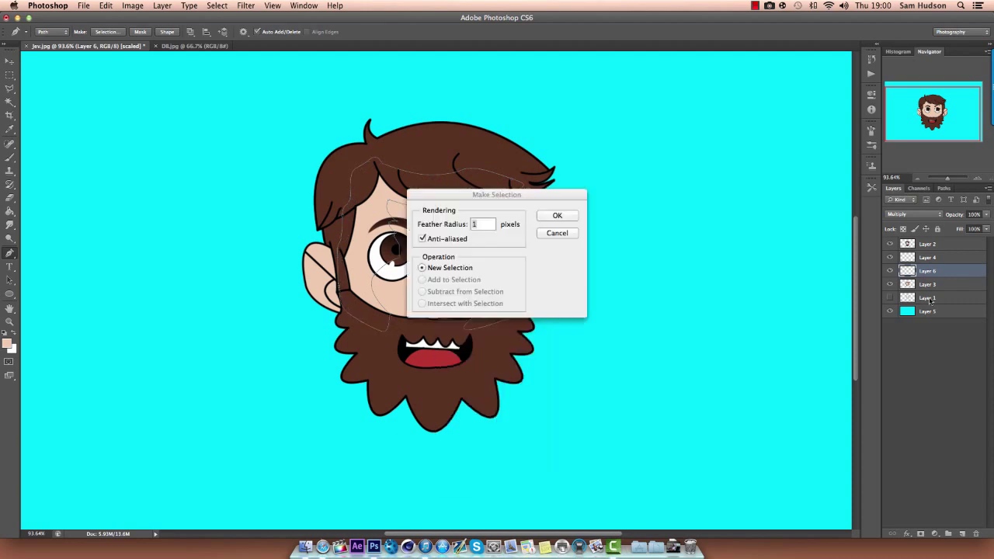
key("Return")
Paint darker skin shading around the face edges, then deselect and fit the image in view
scroll(381, 229, "up", 3)
key("b")
mouse_move(382, 217)
left_mouse_down()
mouse_move(375, 243)
mouse_move(660, 271)
left_mouse_up()
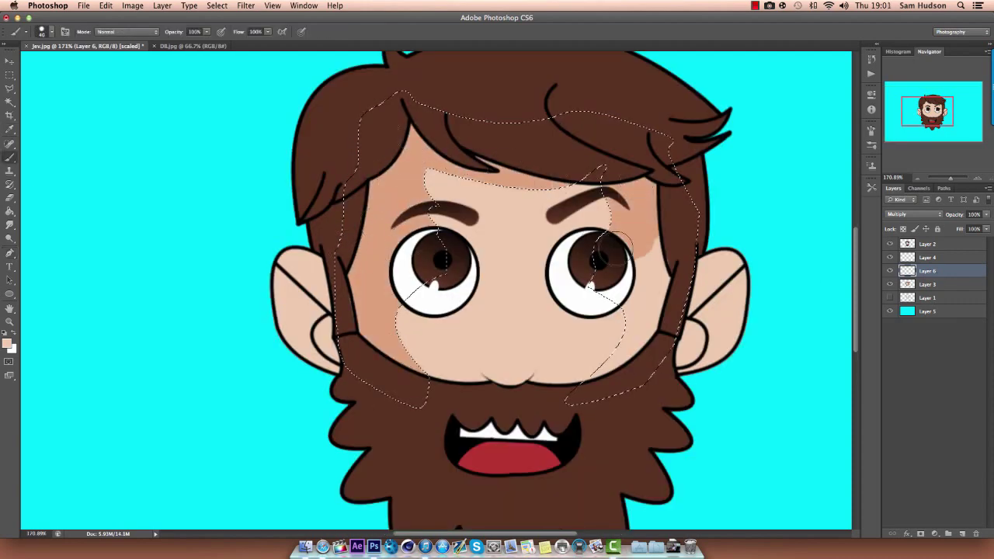
left_click(8, 344)
left_click(906, 300)
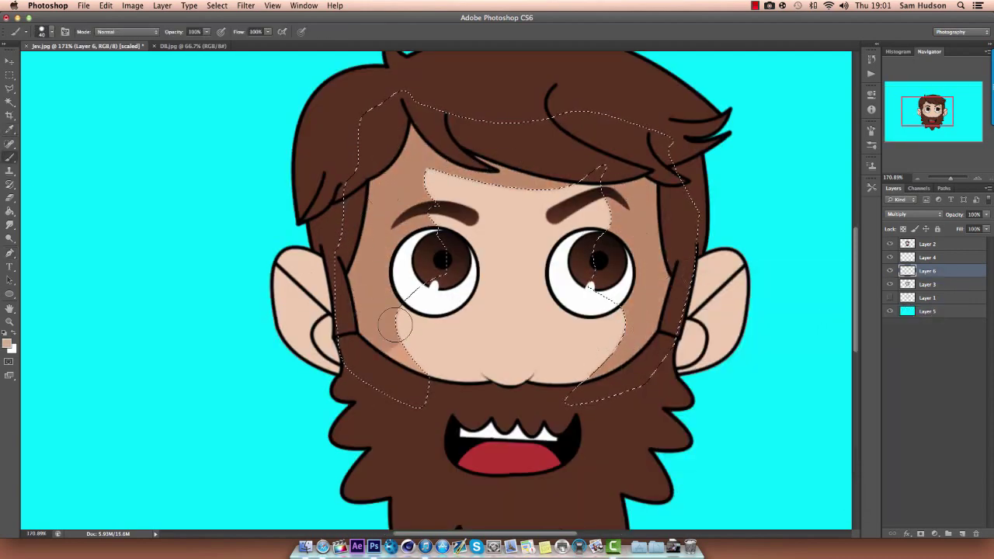
key("super+1")
key("super+d")
key("m")
key("super+0")
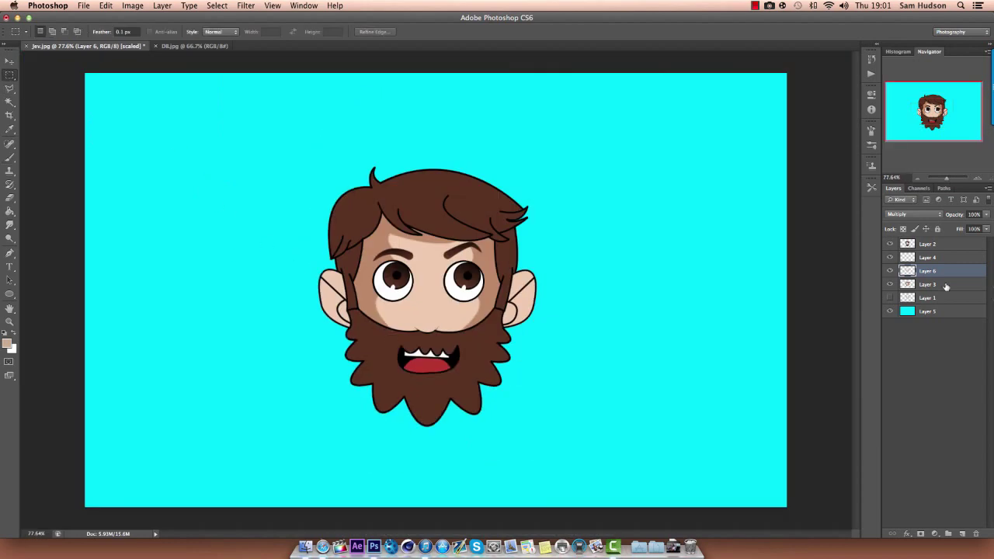
Trace the left ear with a path and convert it to a selection
key("p")
scroll(326, 276, "up", 5)
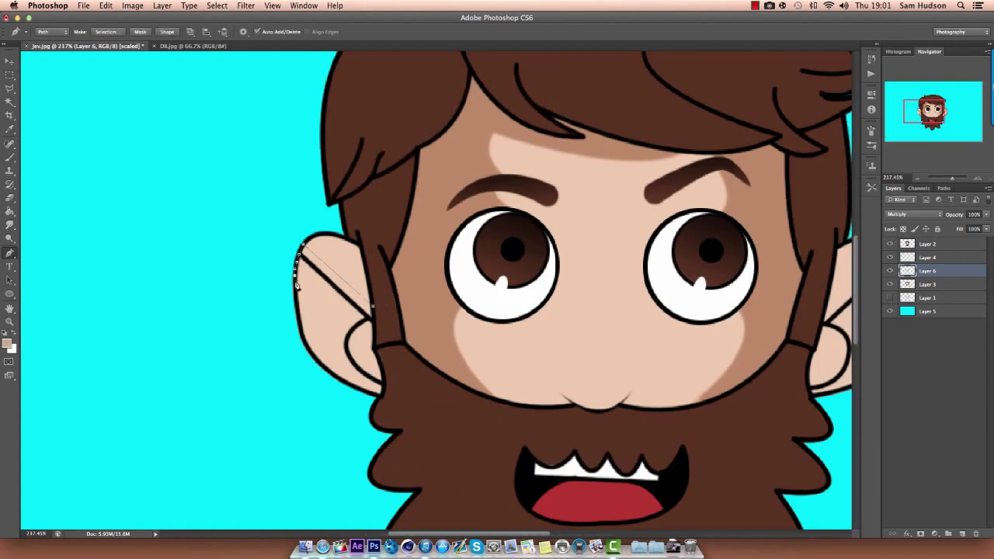
left_click_drag(376, 394, 467, 415)
right_click(378, 354)
left_click(389, 382)
key("m")
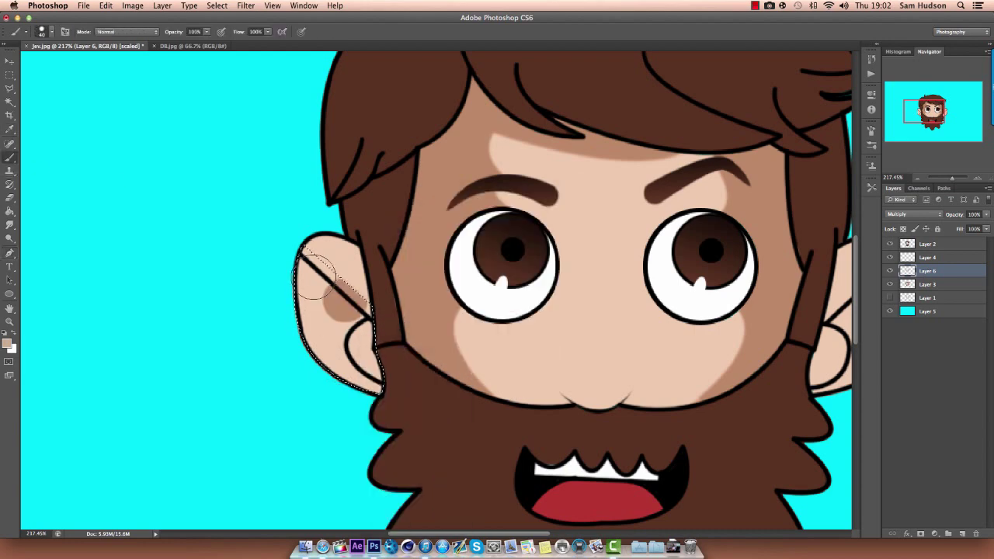
scroll(307, 206, "down", 3)
scroll(306, 206, "down", 1)
Trace the right ear, make it a selection and shade it a darker skin tone
key("p")
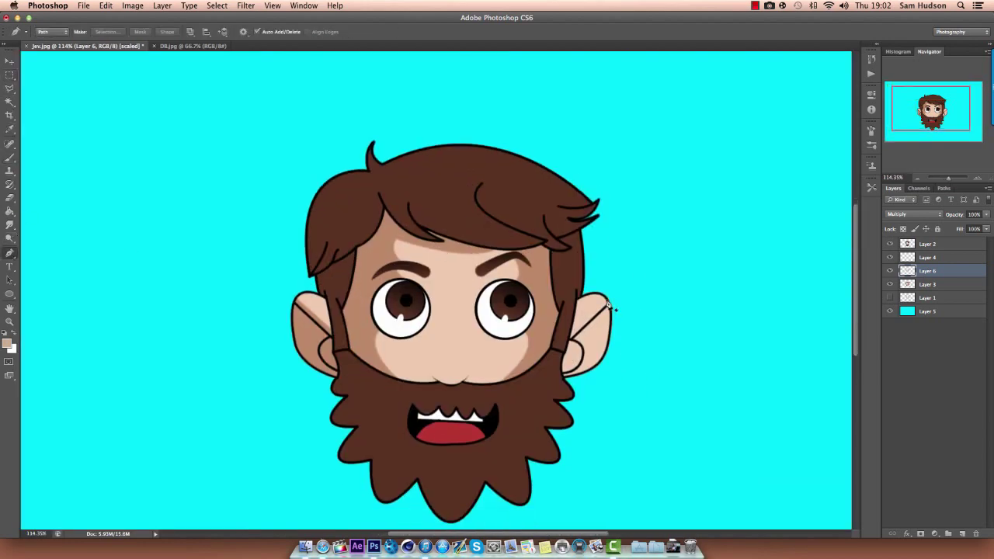
scroll(581, 378, "up", 5)
scroll(559, 333, "up", 1)
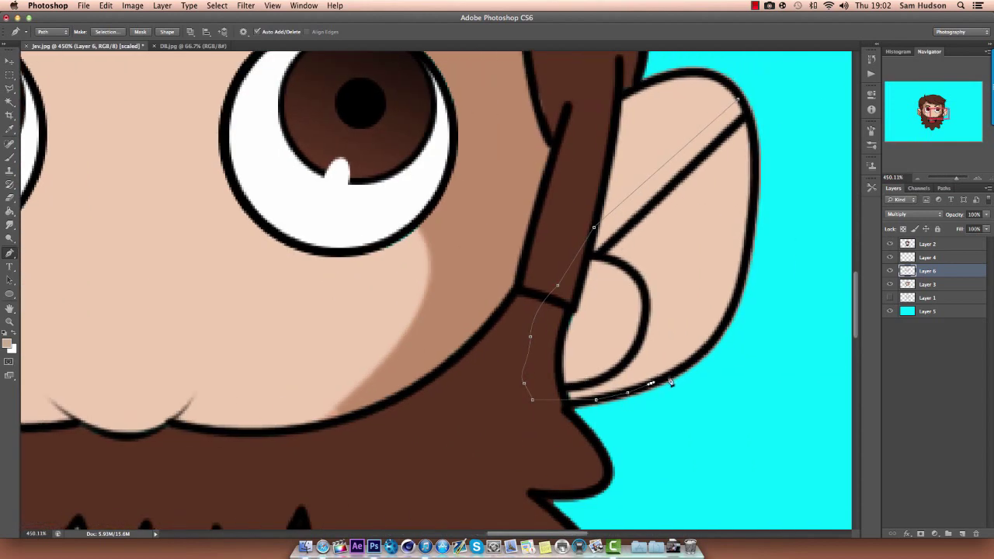
right_click(742, 246)
left_click(776, 290)
key("Return")
key("b")
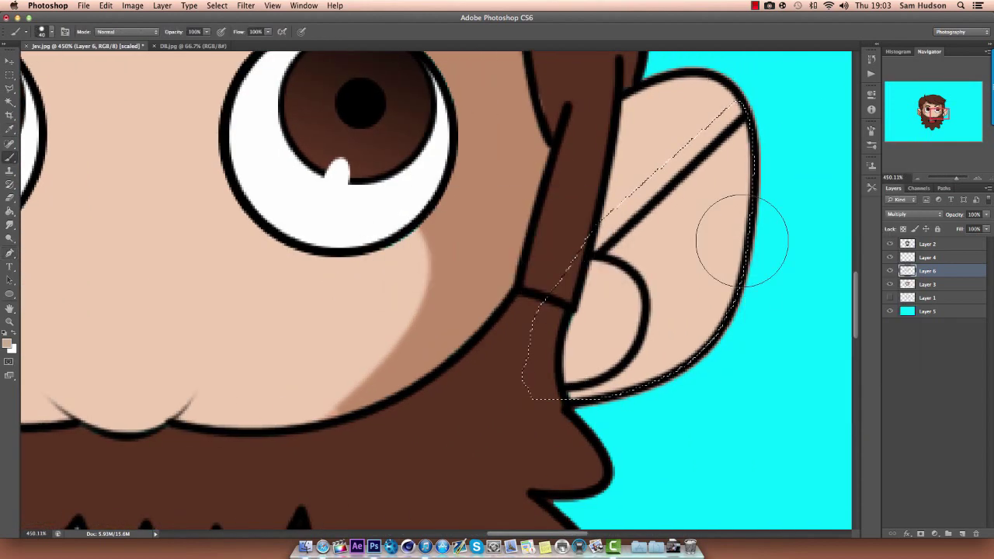
left_click_drag(738, 238, 667, 236)
Deselect, fit the image in view and adjust the Eraser size for tidying
key("e")
key("ctrl+d")
key("ctrl+minus")
key("ctrl+minus")
key("ctrl+minus")
key("ctrl+0")
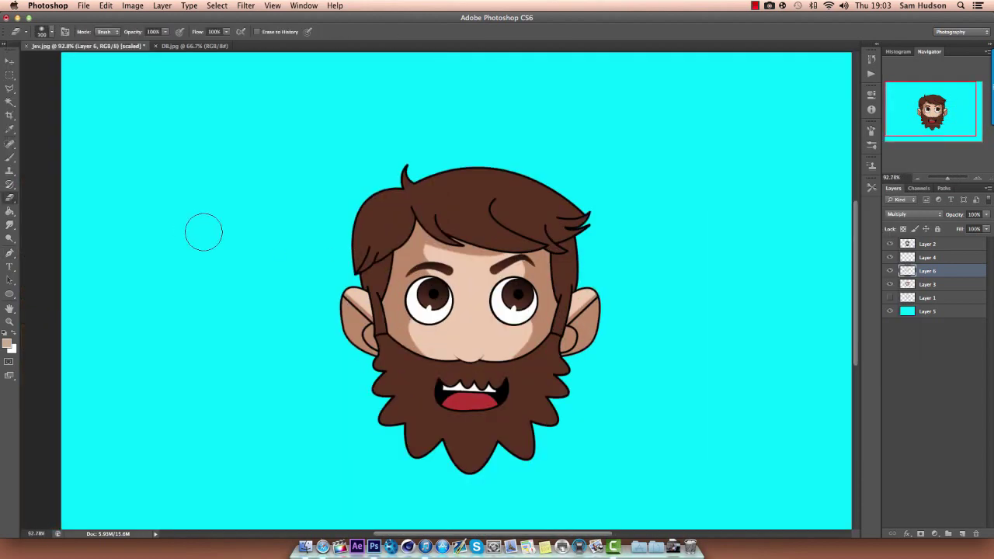
key("bracketleft")
key("bracketleft")
key("bracketleft")
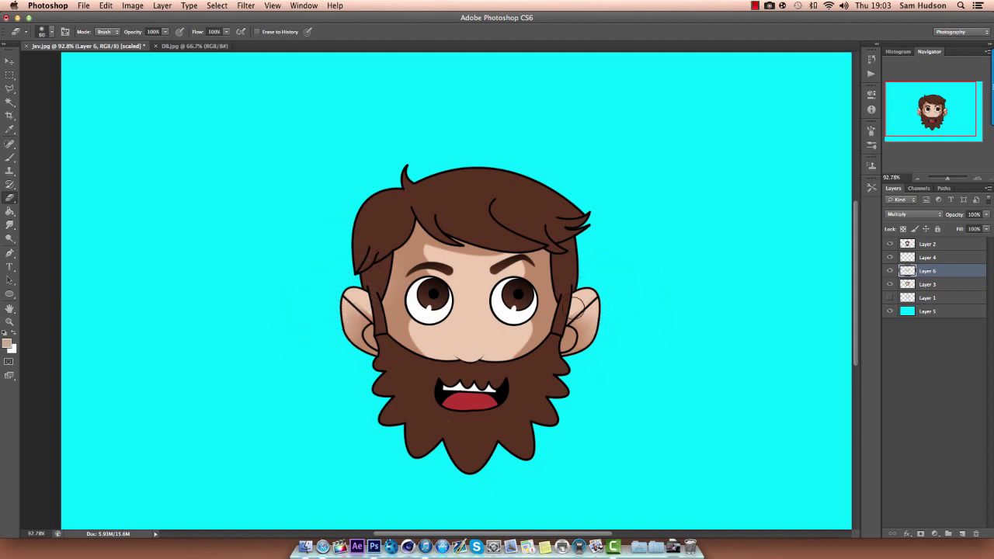
key("bracketright")
key("bracketright")
scroll(418, 358, "up", 3)
Check the three-heads reference, then outline the left hair and sideburn as a selection
scroll(418, 359, "down", 3)
left_click(198, 45)
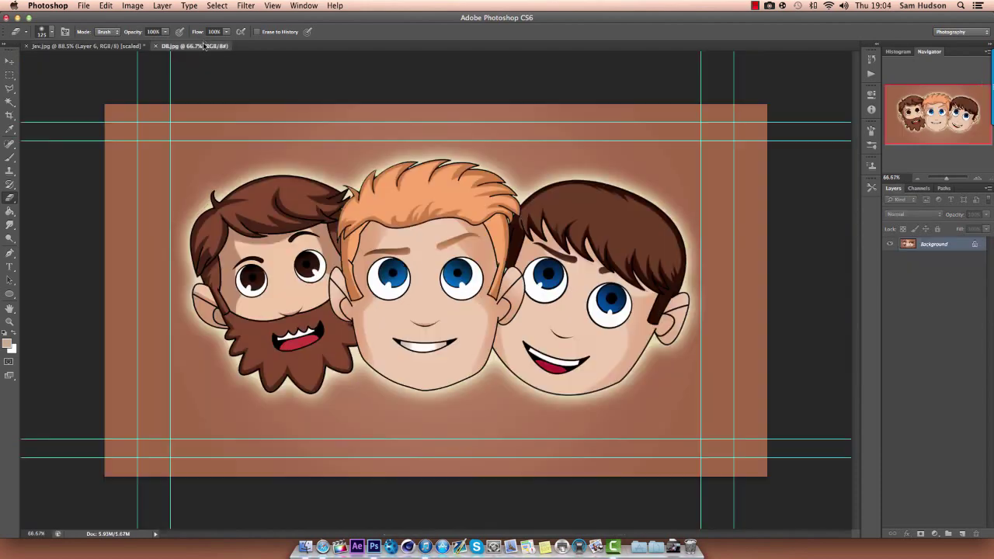
left_click(85, 45)
key("p")
scroll(319, 272, "up", 3)
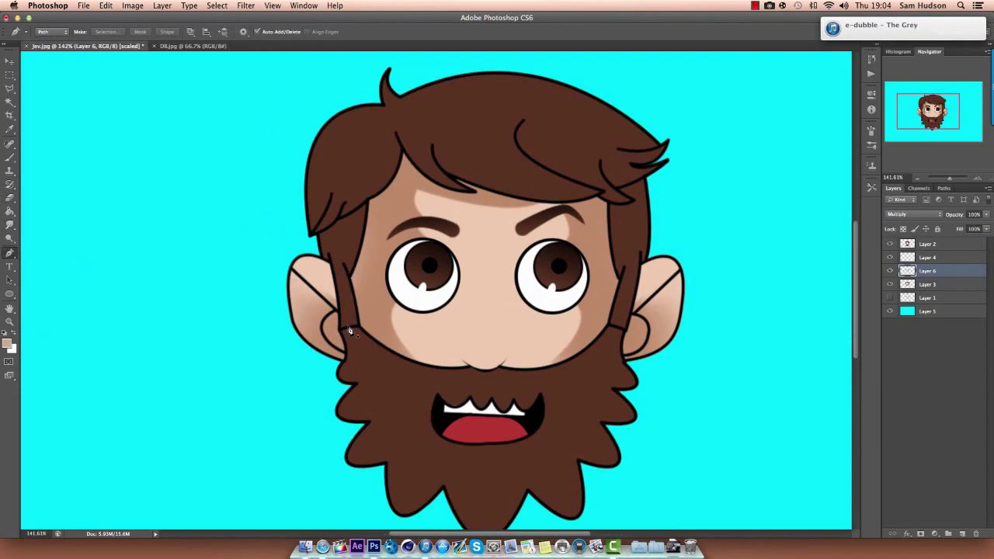
left_click(334, 255)
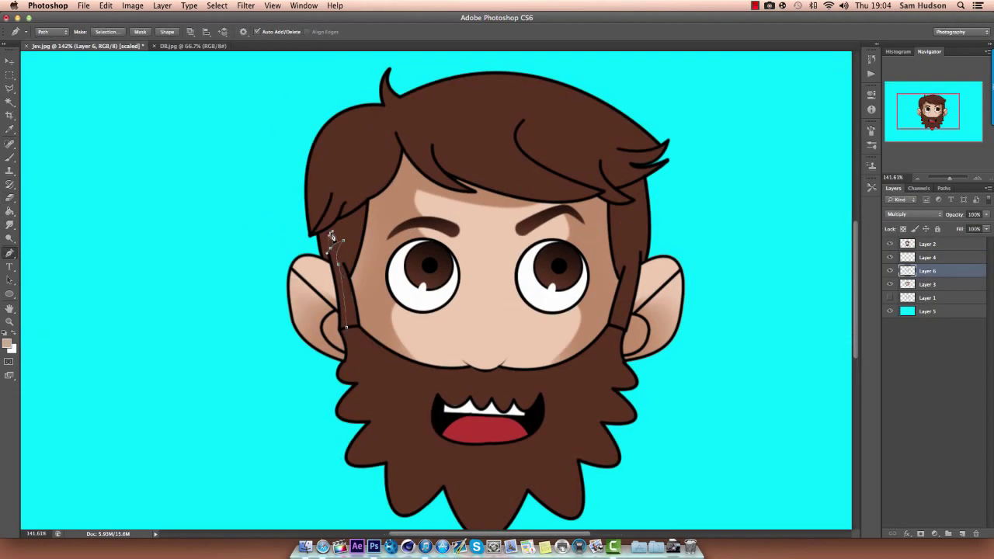
left_click(284, 233)
left_click(107, 32)
key("Return")
Add a top Multiply layer and paint darker shading on the left hair and sideburn
scroll(424, 292, "up", 2)
key("i")
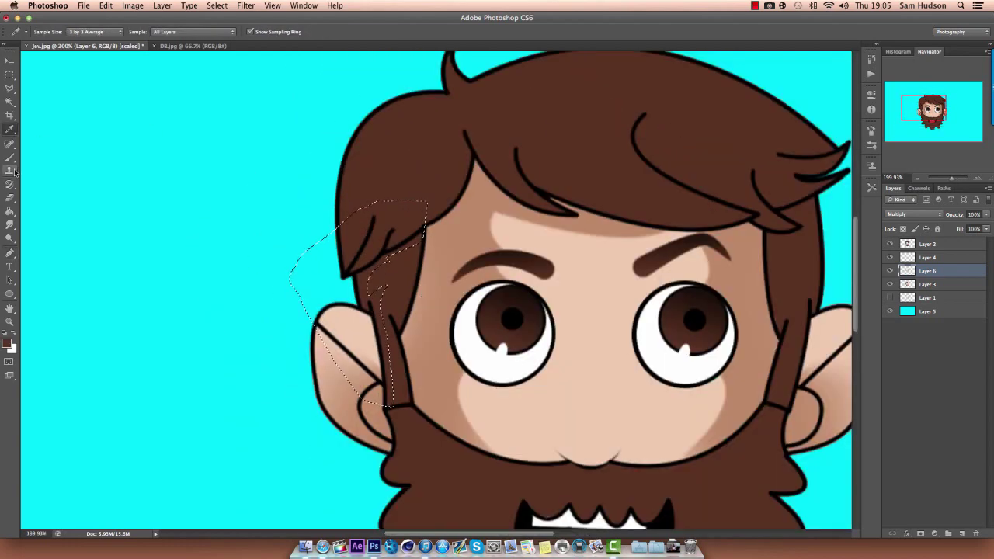
key("b")
key("ctrl+alt+shift+n")
key("ctrl+shift+]")
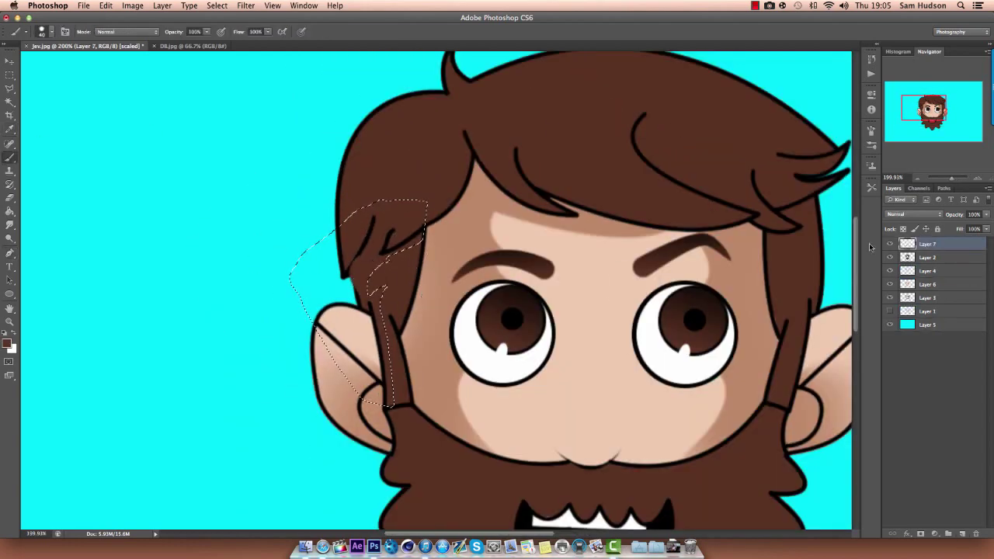
key("alt+shift+m")
key("bracketleft")
key("bracketleft")
key("bracketleft")
mouse_move(401, 245)
left_mouse_down()
mouse_move(381, 288)
mouse_move(412, 230)
mouse_move(387, 315)
mouse_move(395, 395)
left_mouse_up()
key("ctrl+d")
Trace the right sideburn outline and convert it to a selection
key("m")
scroll(596, 292, "down", 3)
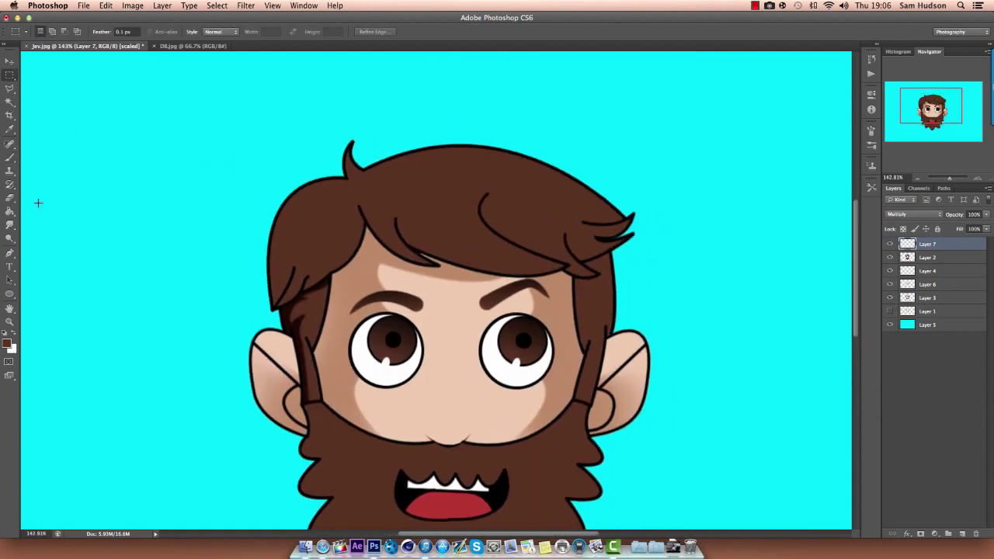
scroll(435, 295, "right", 3)
key("p")
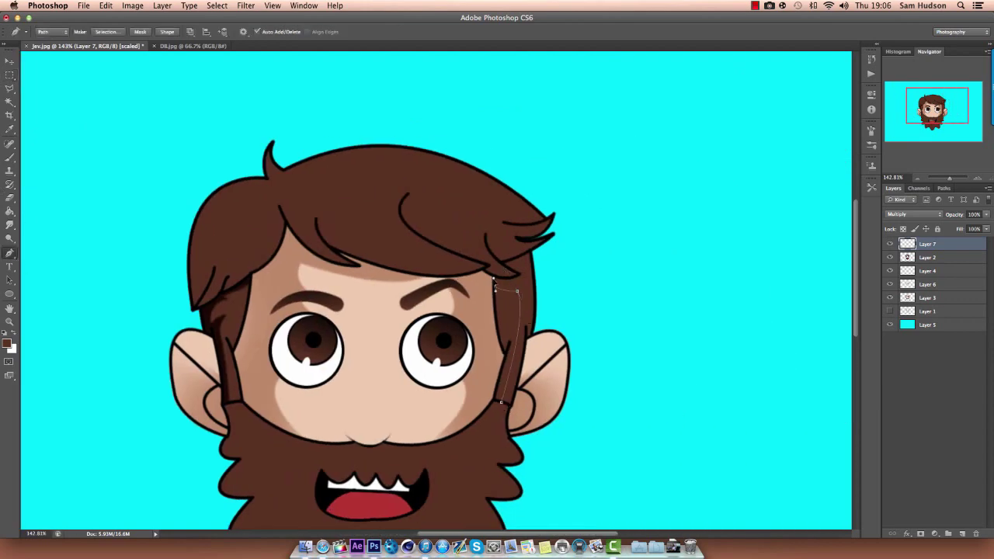
scroll(495, 279, "up", 5)
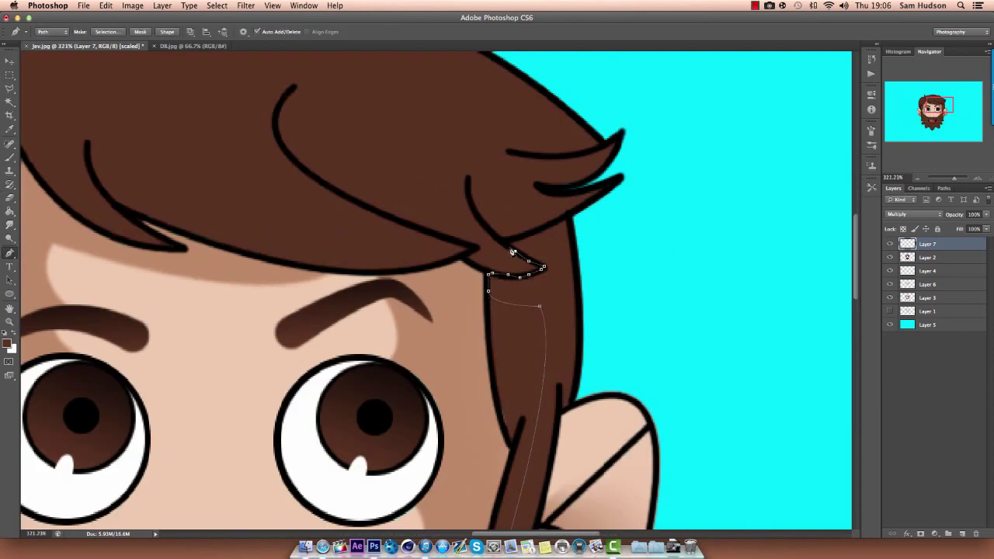
scroll(577, 249, "down", 3)
left_click_drag(593, 270, 581, 287)
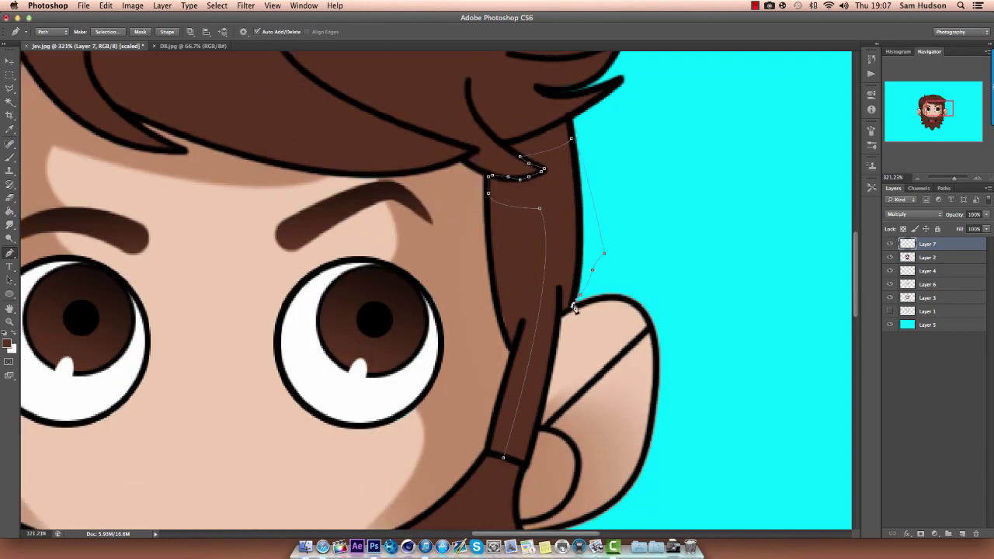
left_click(505, 458)
key("Return")
Paint darker shading down the right sideburn, deselect and fit the view
scroll(526, 292, "down", 2)
key("b")
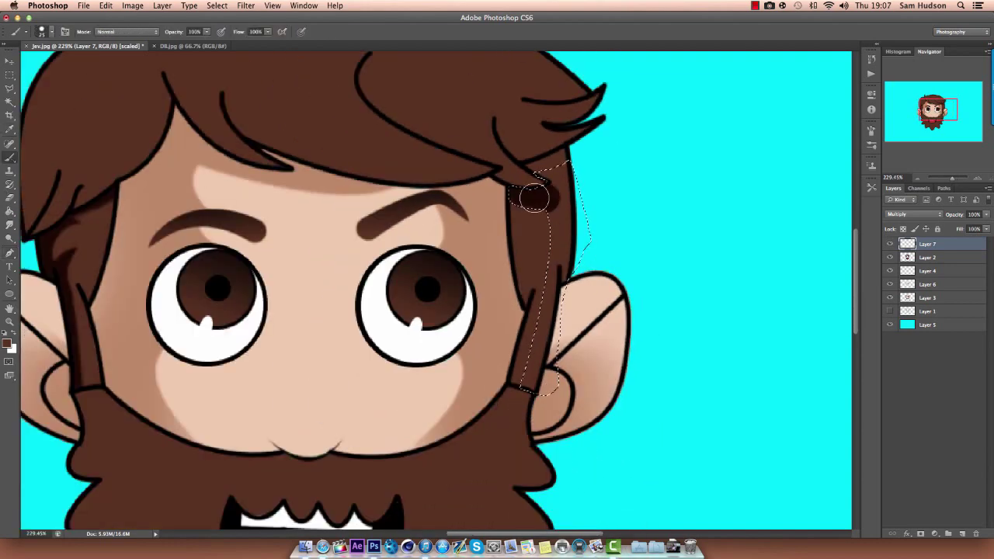
mouse_move(545, 183)
left_mouse_down()
mouse_move(559, 233)
mouse_move(603, 278)
mouse_move(523, 372)
mouse_move(532, 351)
left_mouse_up()
key("ctrl+d")
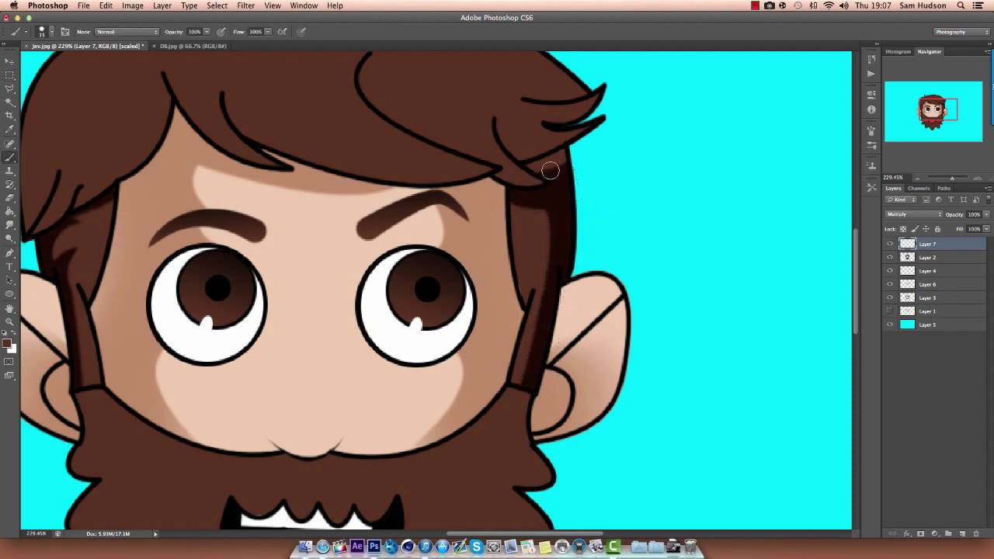
key("ctrl+0")
Outline the beard with a closed Pen path and turn it into a selection
scroll(386, 310, "up", 5)
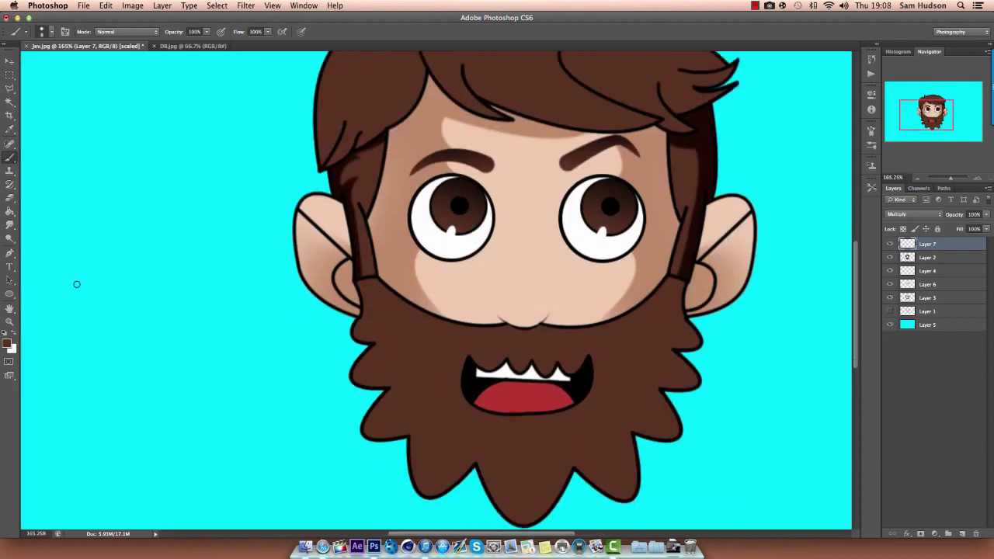
key("p")
left_click(361, 278)
left_click_drag(361, 333, 361, 337)
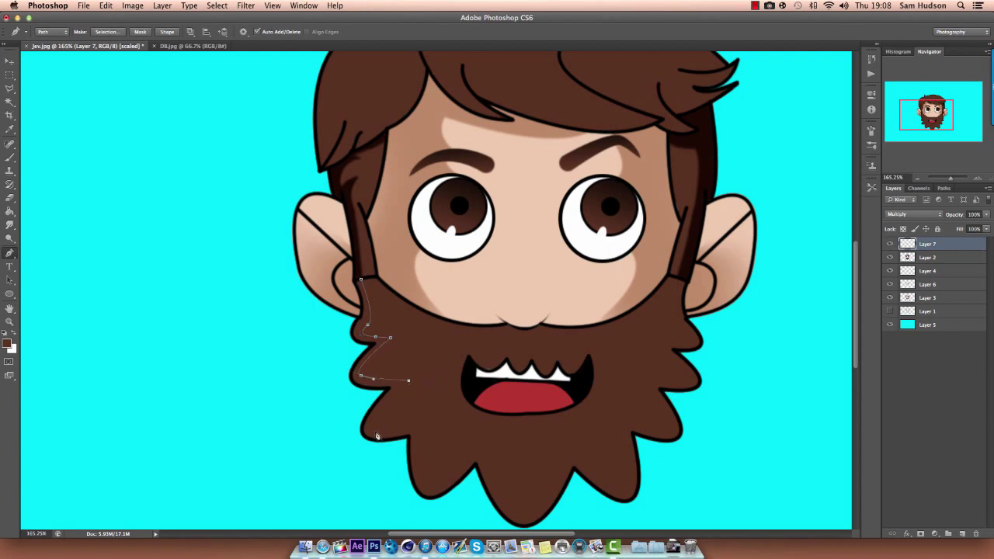
scroll(397, 438, "down", 3)
left_click_drag(425, 423, 448, 460)
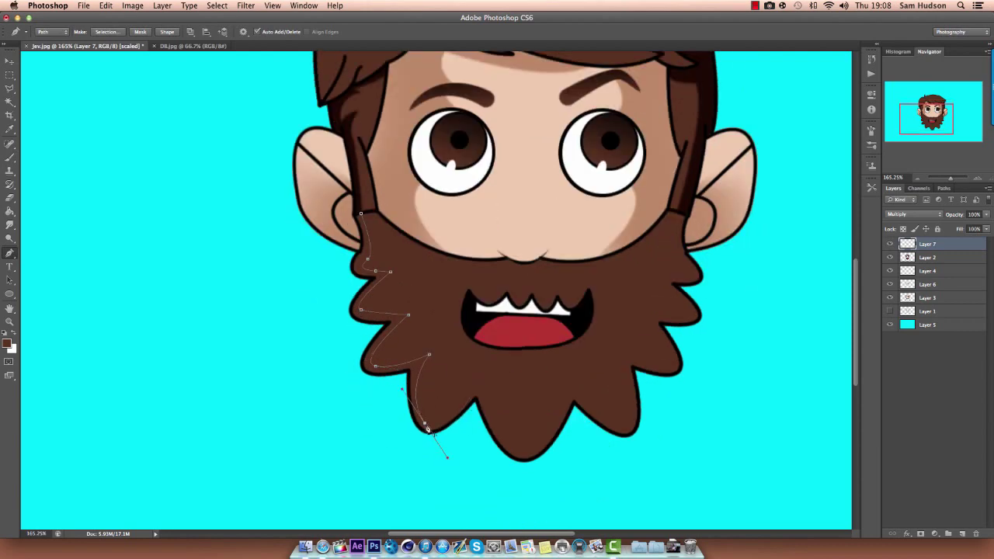
left_click_drag(522, 452, 556, 455)
left_click(623, 420)
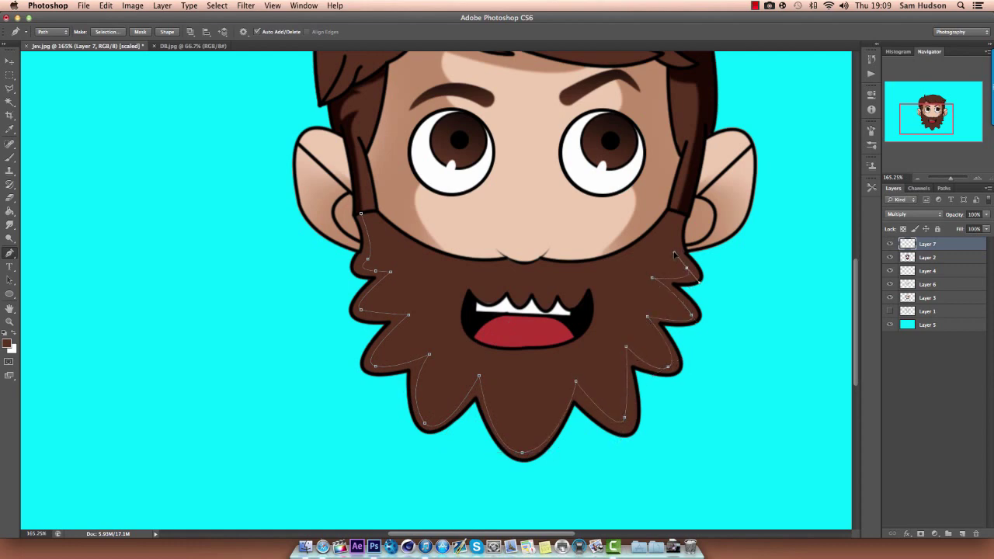
left_click(773, 250)
left_click(106, 31)
key("Return")
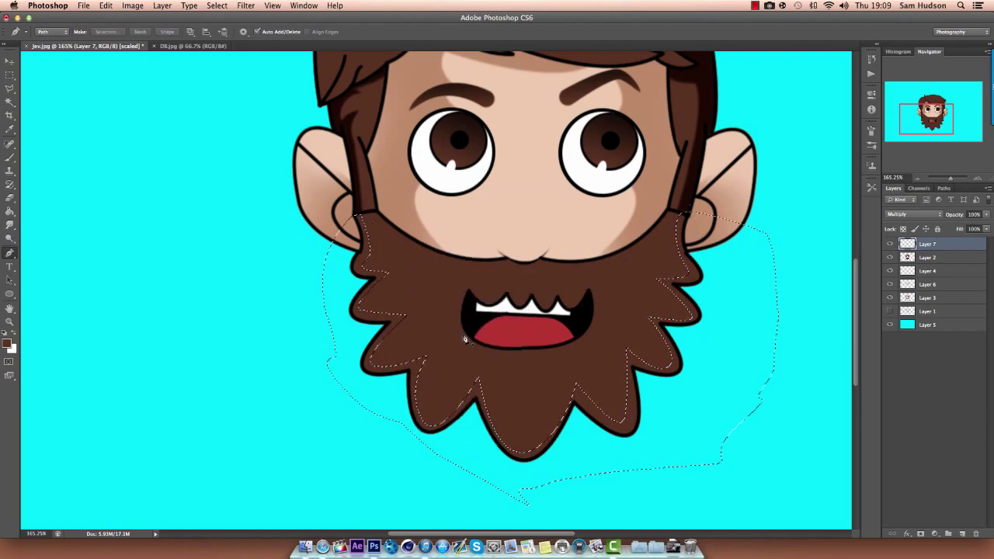
Brush darker shading along the beard's left and lower edges up to the right peak
key("b")
left_click_drag(365, 252, 373, 318)
scroll(372, 318, "up", 5)
mouse_move(385, 146)
left_mouse_down()
mouse_move(290, 329)
mouse_move(449, 341)
left_mouse_up()
scroll(449, 342, "down", 5)
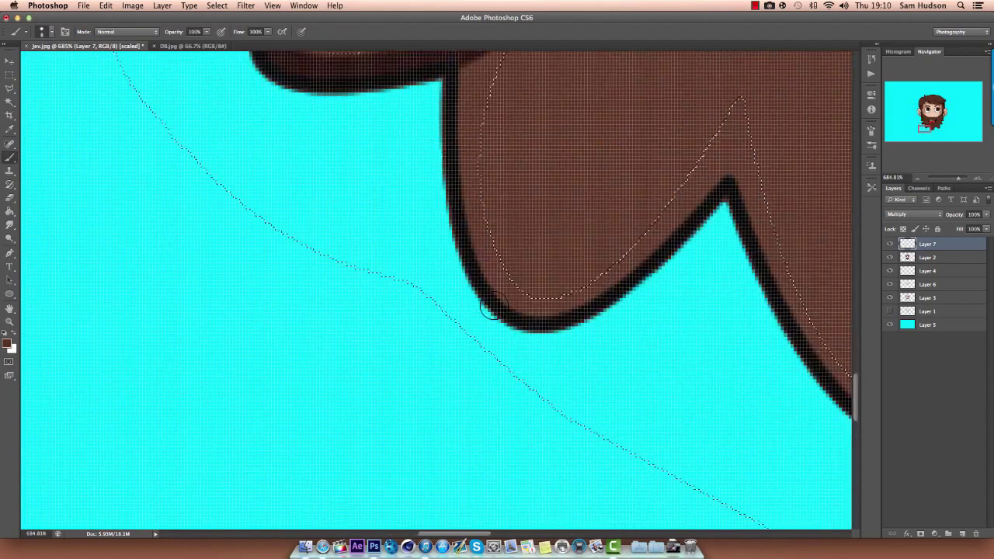
mouse_move(466, 148)
left_mouse_down()
mouse_move(473, 337)
mouse_move(629, 313)
left_mouse_up()
scroll(629, 313, "down", 3)
scroll(754, 249, "right", 5)
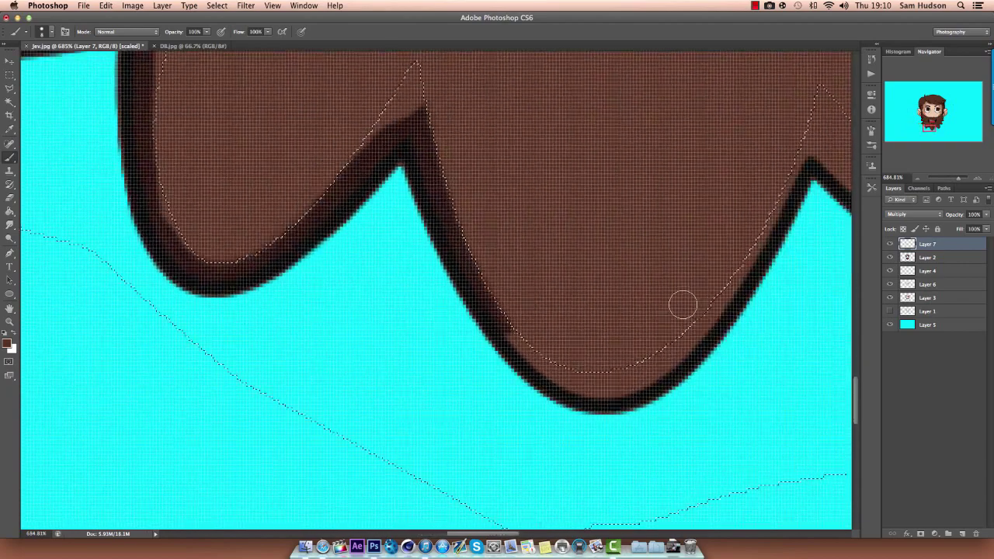
left_click_drag(508, 363, 792, 159)
Shade the beard edges near the upper notch and along the right side
scroll(792, 159, "right", 10)
scroll(791, 159, "up", 2)
mouse_move(255, 256)
left_mouse_down()
mouse_move(476, 337)
mouse_move(470, 160)
left_mouse_up()
scroll(559, 350, "up", 3)
scroll(559, 349, "left", 5)
left_click_drag(559, 349, 629, 237)
scroll(686, 295, "up", 3)
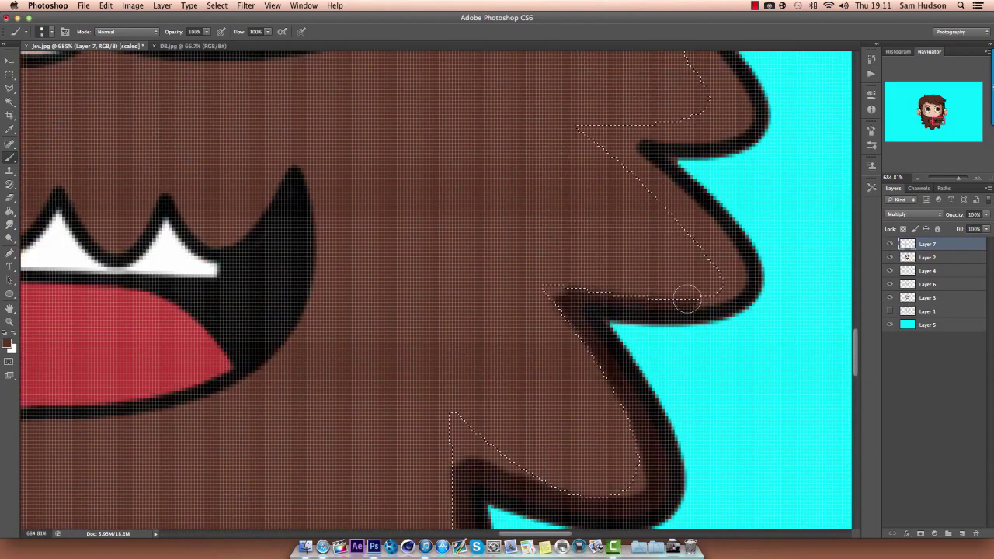
left_click_drag(686, 295, 644, 163)
scroll(643, 163, "up", 3)
mouse_move(679, 264)
left_mouse_down()
mouse_move(685, 117)
mouse_move(743, 344)
mouse_move(632, 344)
left_mouse_up()
Fit the head in view, raise the brush size from 10 to 20 and deselect the beard
key("ctrl+0")
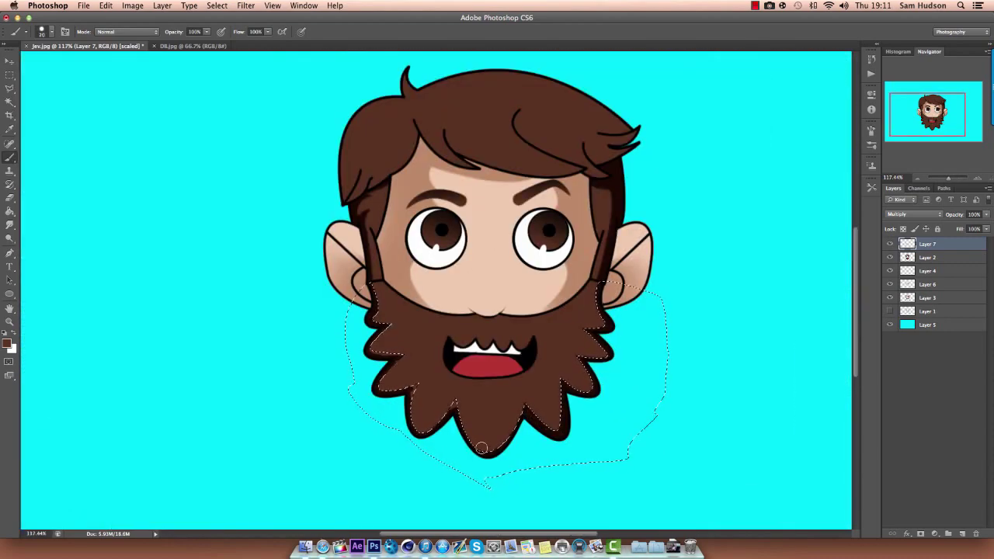
key("bracketright")
key("p")
key("ctrl+d")
scroll(299, 204, "up", 2)
Trace a Pen path around the hair's top, right spikes and fringe, then make it a selection
scroll(412, 237, "up", 3)
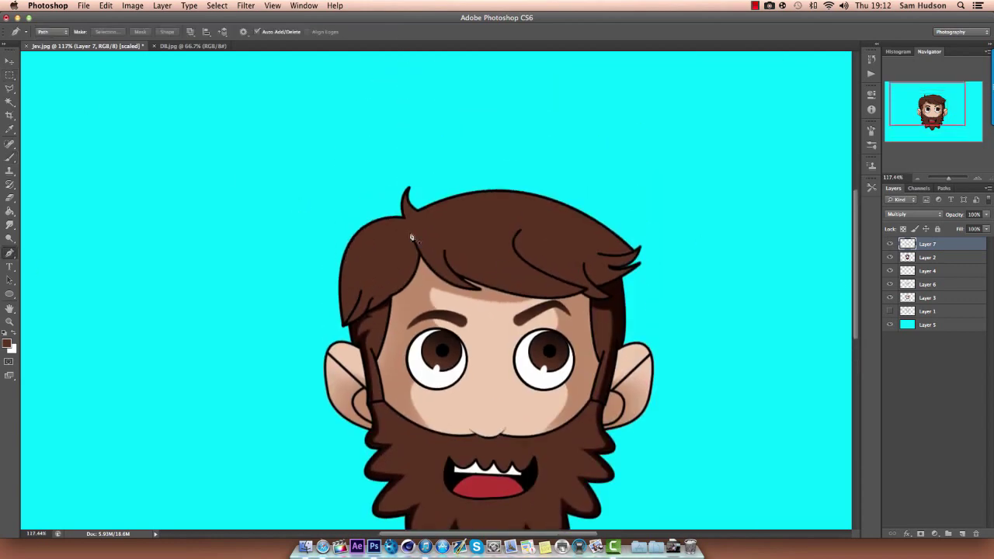
left_click(354, 280)
left_click_drag(403, 225, 408, 230)
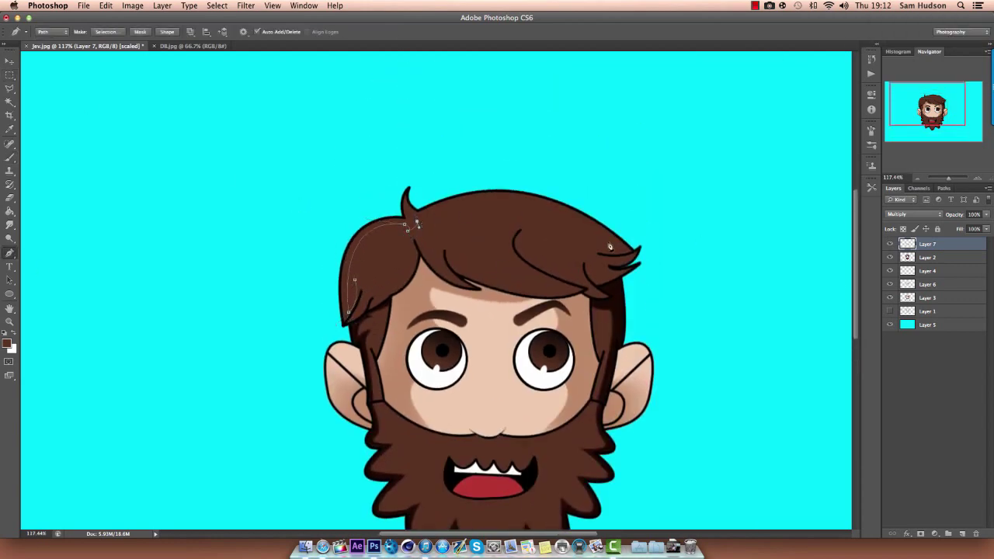
left_click_drag(615, 245, 702, 323)
left_click_drag(517, 223, 545, 191)
left_click_drag(449, 230, 464, 219)
left_click_drag(447, 271, 464, 290)
left_click_drag(380, 283, 377, 266)
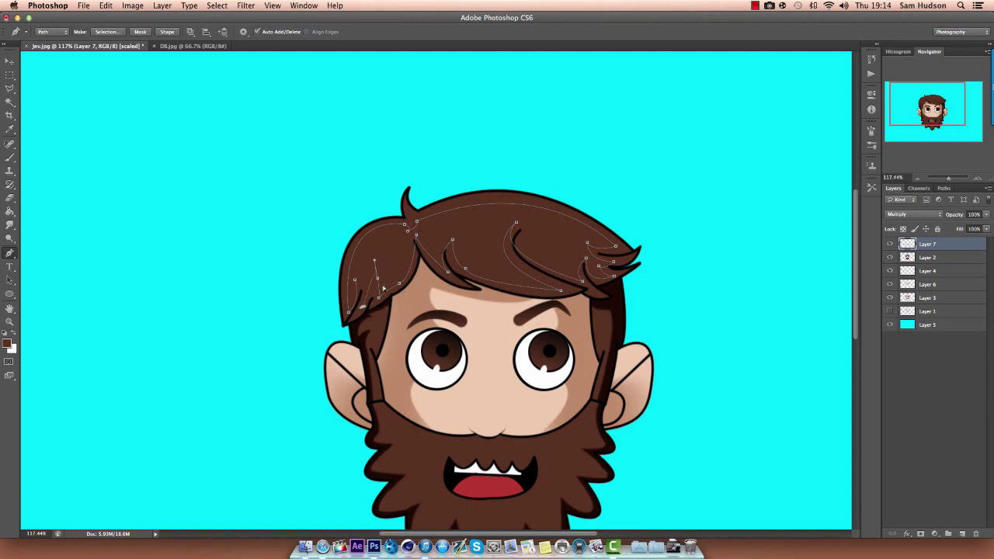
right_click(472, 256)
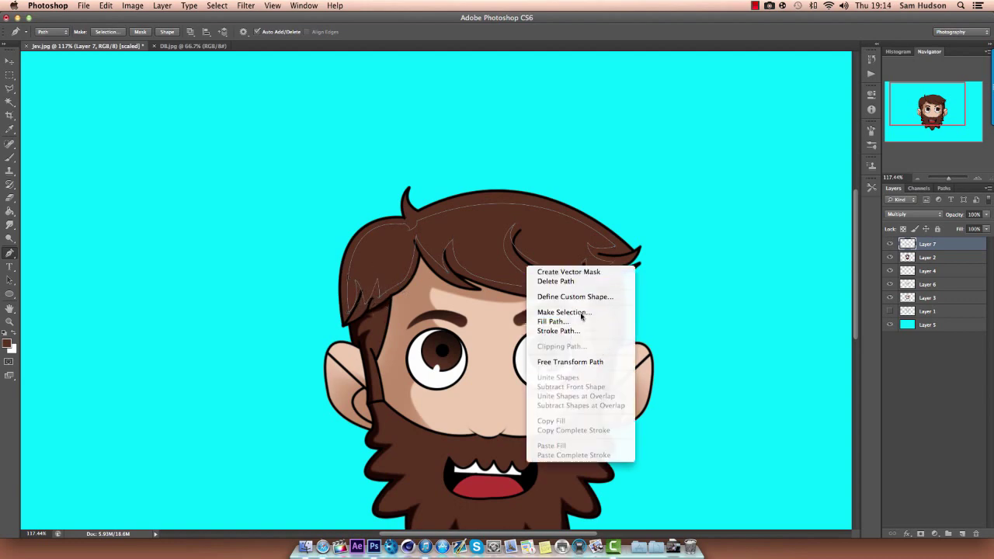
left_click(570, 314)
Brush darker brown shading along the hair's outline, spikes and strands, then fit the canvas on screen
scroll(460, 252, "up", 3)
key("b")
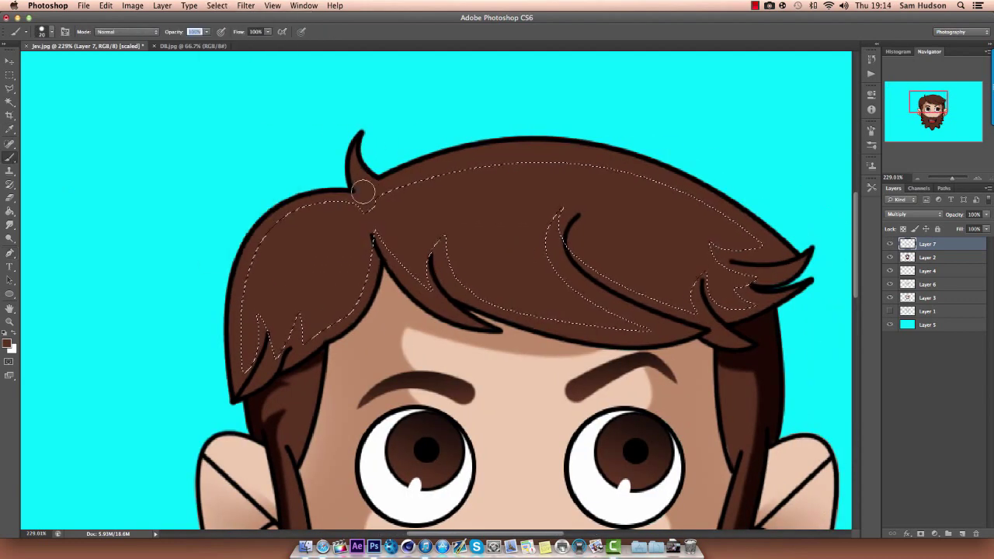
mouse_move(363, 198)
left_mouse_down()
mouse_move(574, 151)
mouse_move(798, 287)
mouse_move(668, 338)
left_mouse_up()
left_click_drag(584, 335, 518, 326)
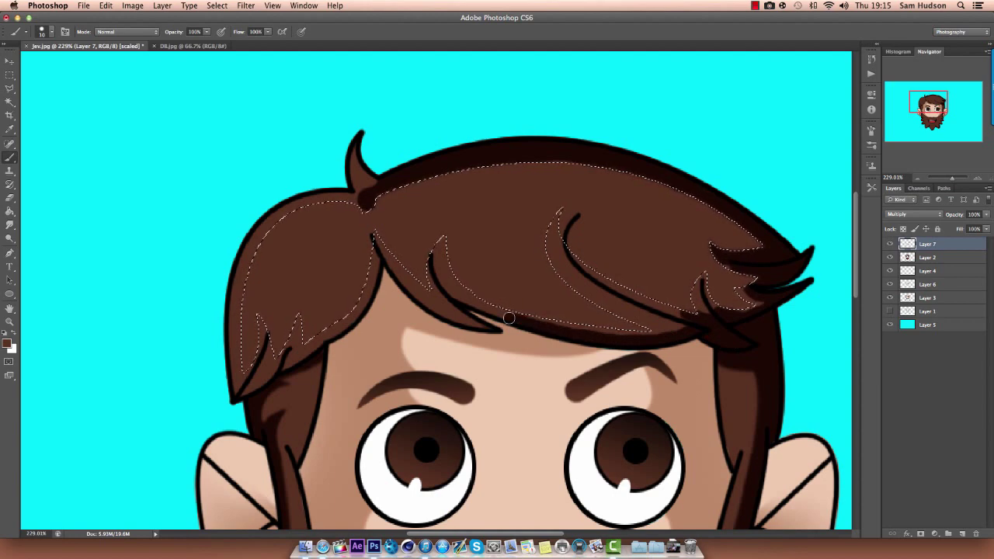
mouse_move(472, 303)
left_mouse_down()
mouse_move(423, 302)
mouse_move(458, 317)
left_mouse_up()
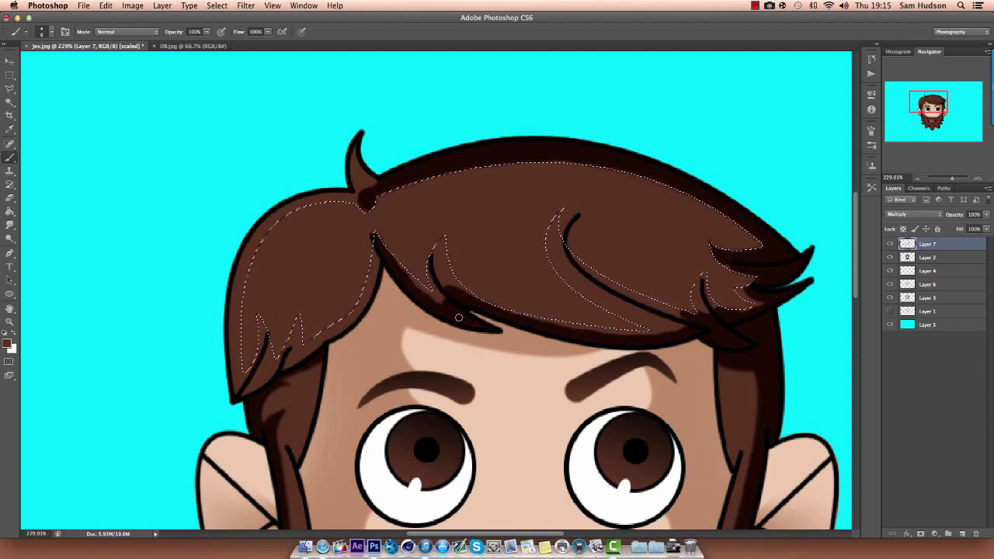
left_click_drag(385, 184, 365, 189)
mouse_move(356, 155)
left_mouse_down()
mouse_move(360, 183)
mouse_move(244, 261)
left_mouse_up()
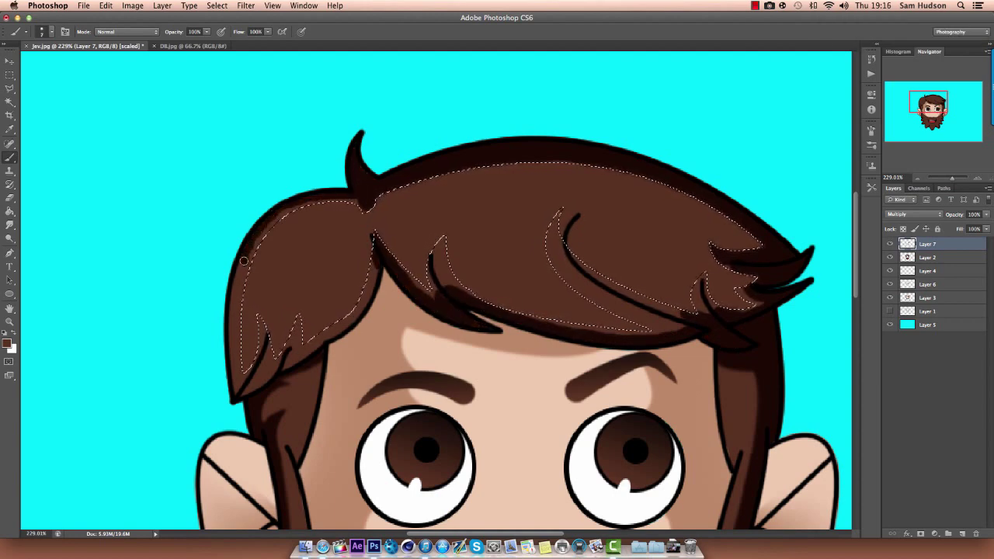
mouse_move(229, 331)
left_mouse_down()
mouse_move(250, 385)
mouse_move(318, 350)
left_mouse_up()
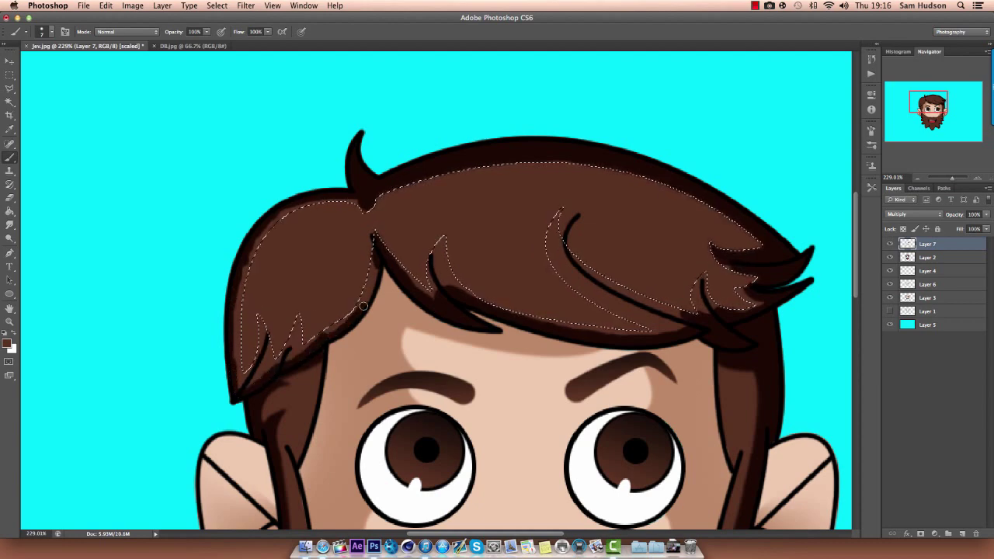
mouse_move(413, 261)
left_mouse_down()
mouse_move(639, 322)
mouse_move(705, 279)
left_mouse_up()
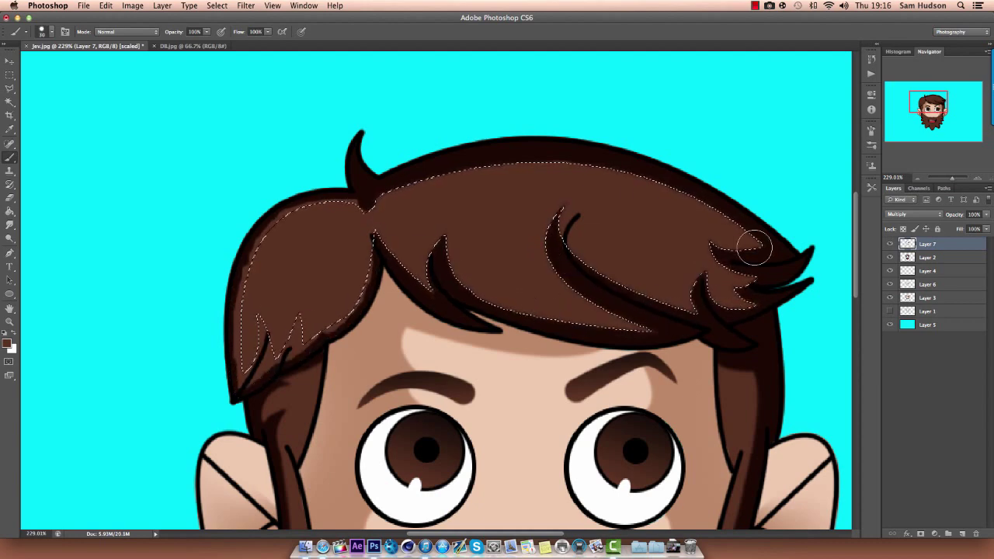
key("ctrl+z")
key("ctrl+0")
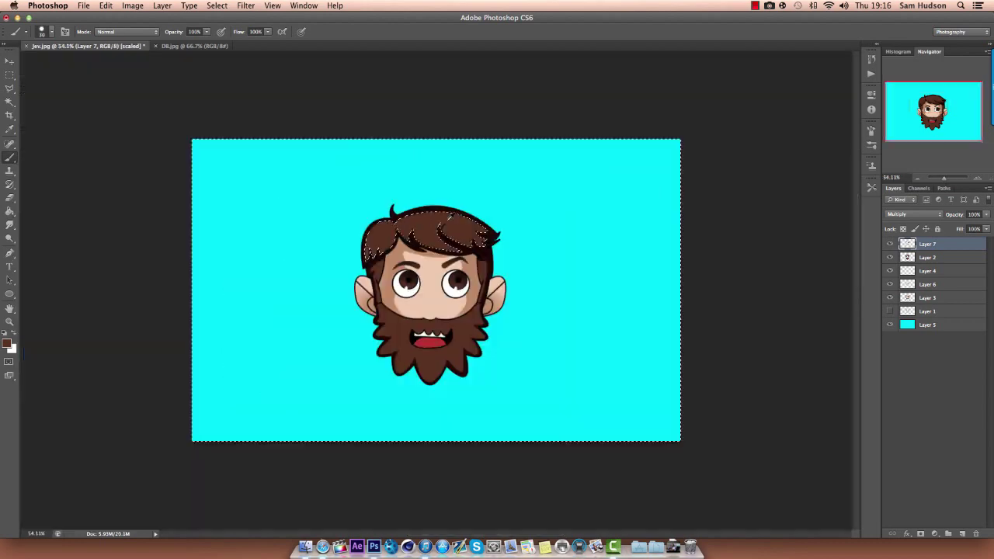